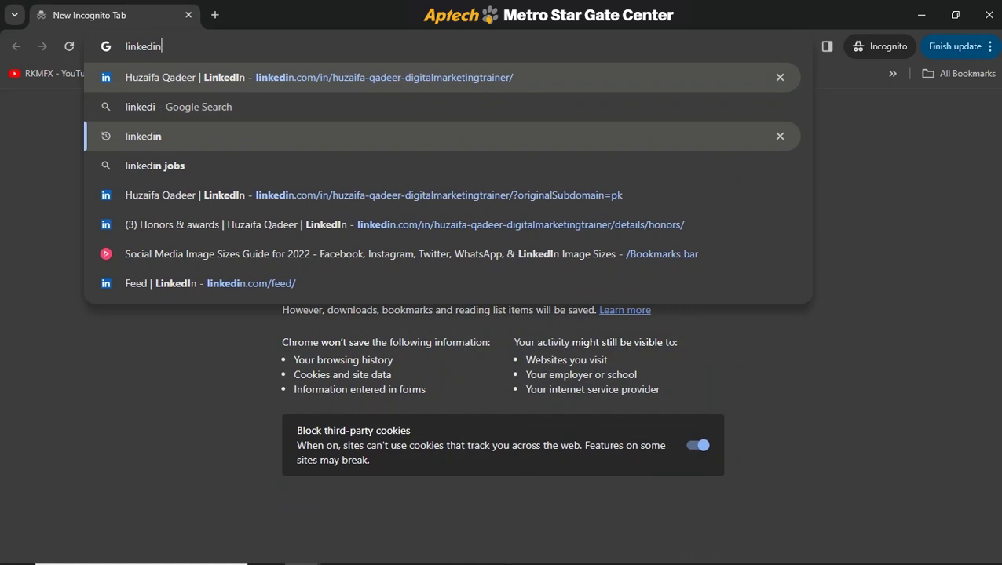
Search Google for linkedin and open the LinkedIn Pakistan result, with its Login page in a second tab
key(Return)
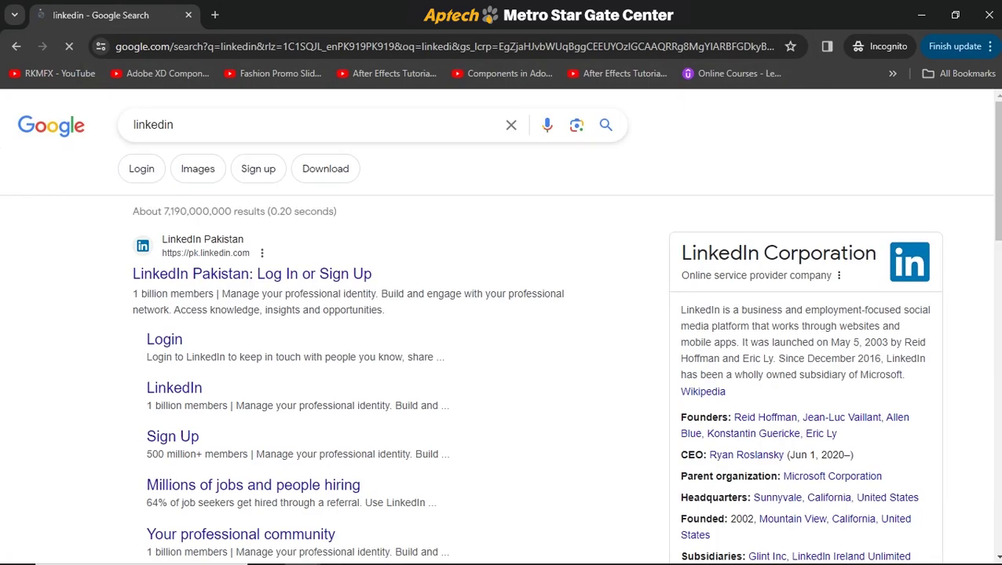
scroll(501, 330, down, 2)
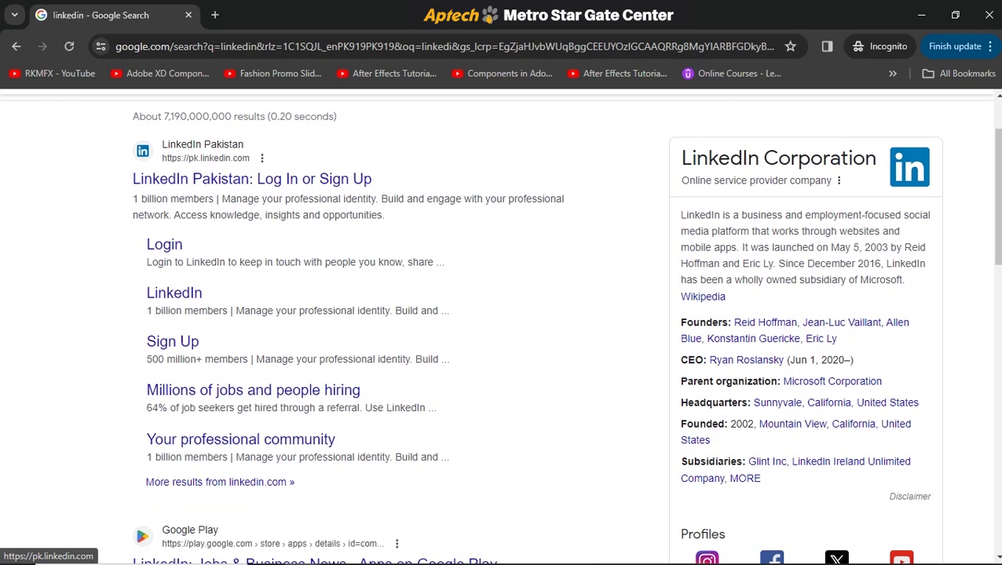
middle_click(164, 244)
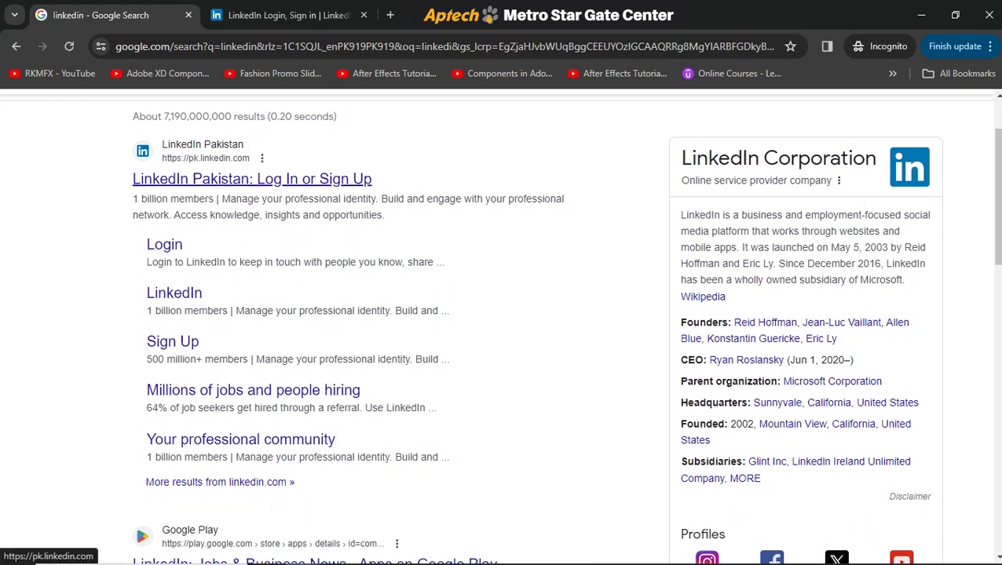
click(252, 179)
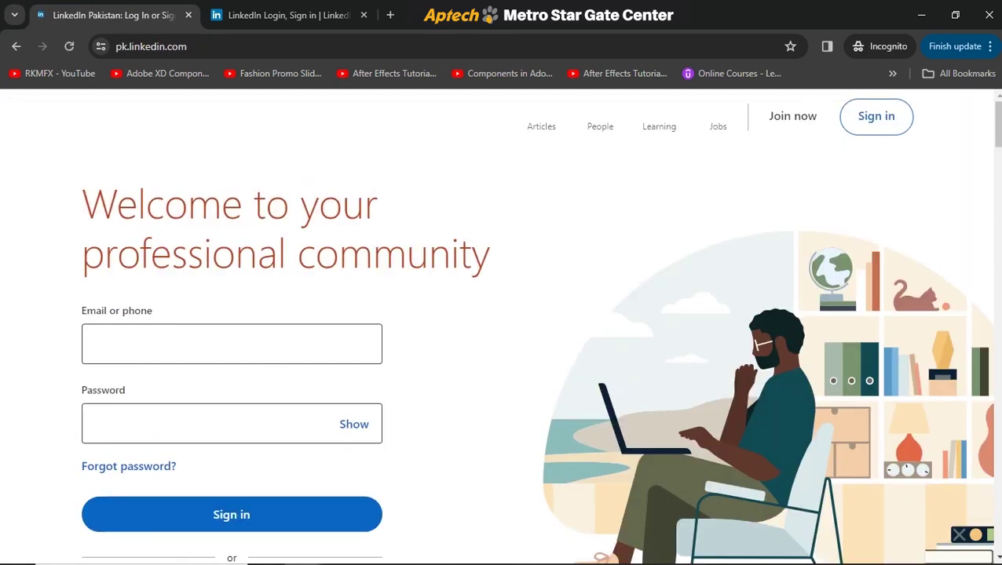
Go to the sign-up page for new LinkedIn members and continue with a Google account
scroll(499, 327, down, 2)
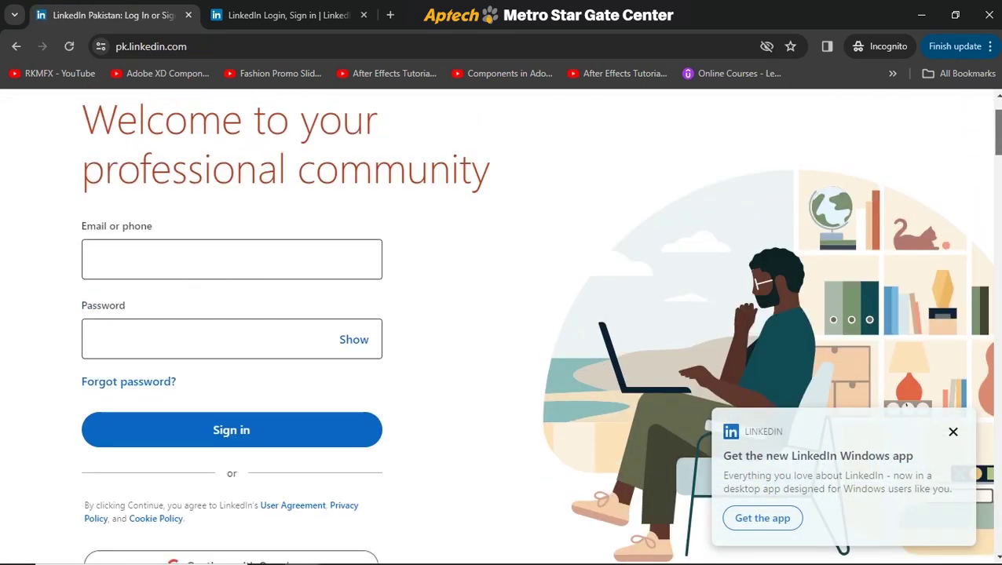
scroll(500, 326, up, 2)
click(232, 313)
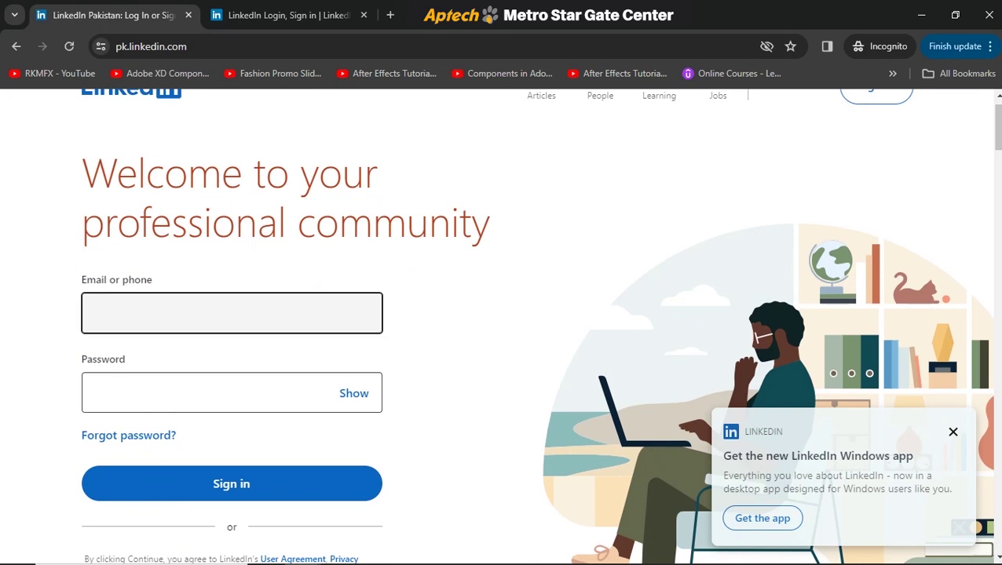
scroll(499, 327, down, 3)
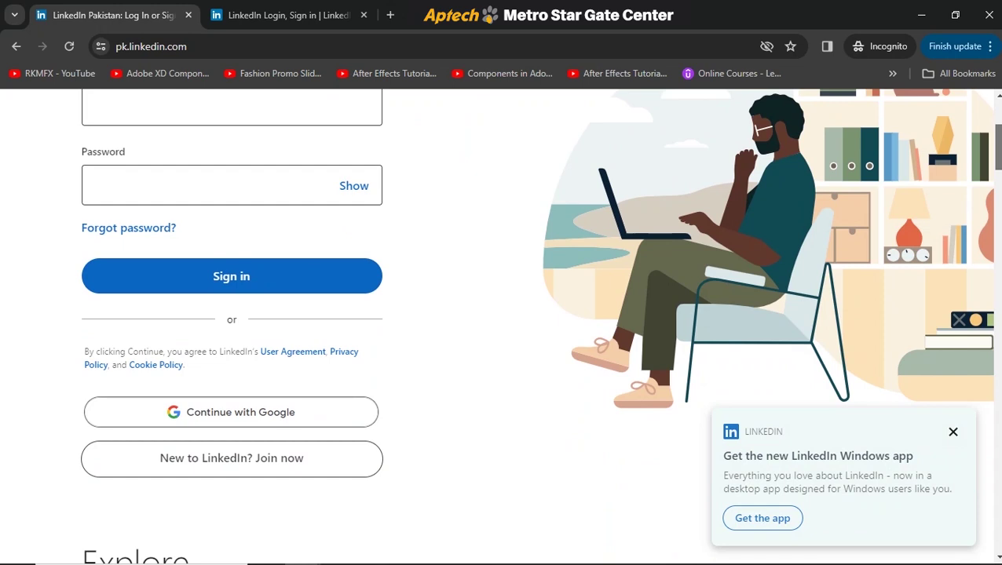
scroll(232, 382, down, 1)
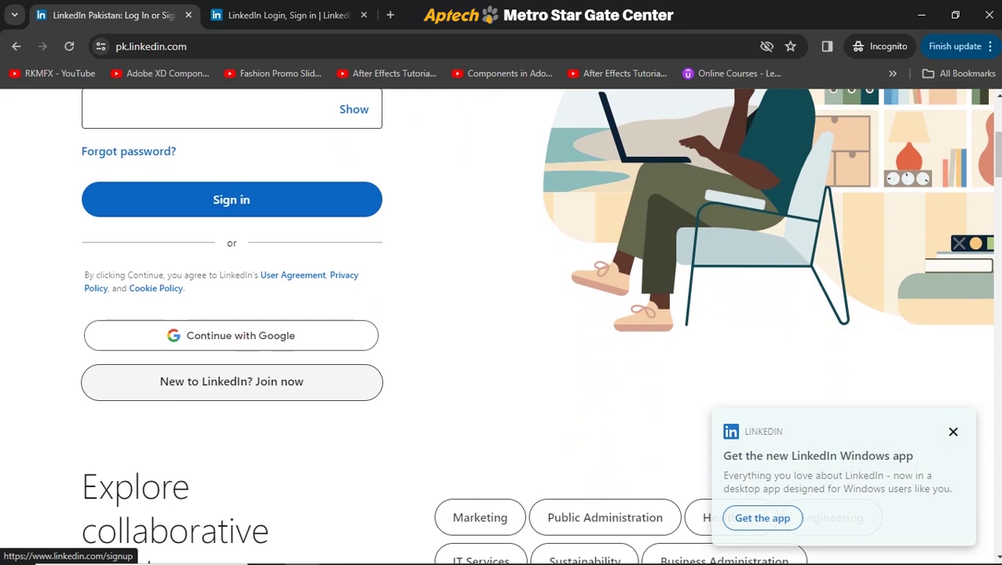
click(231, 381)
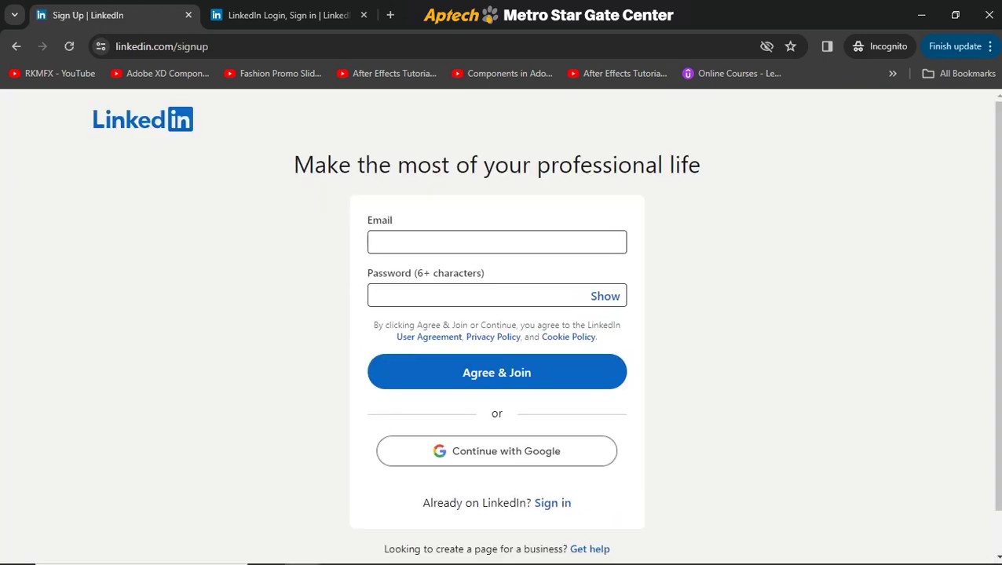
click(439, 243)
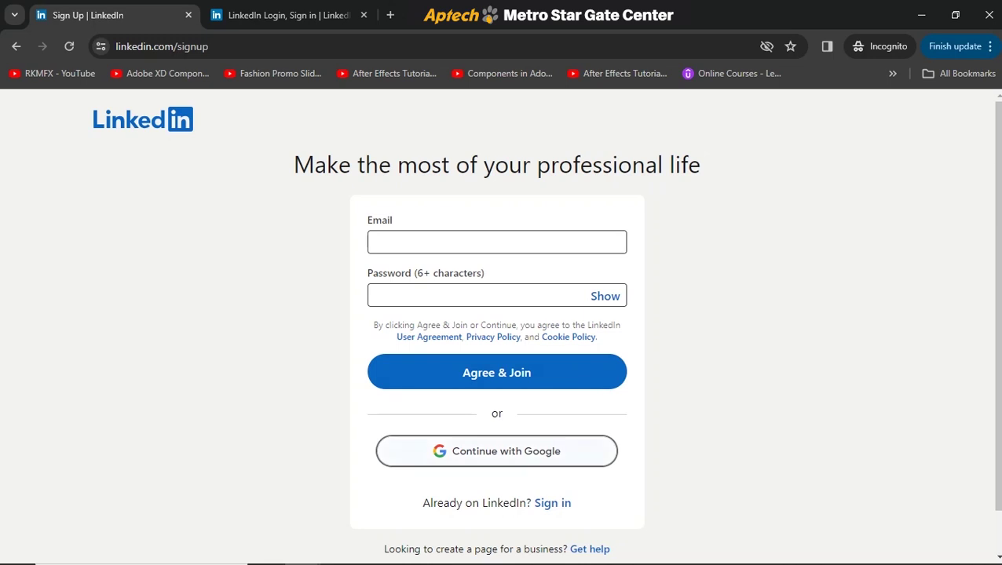
click(497, 451)
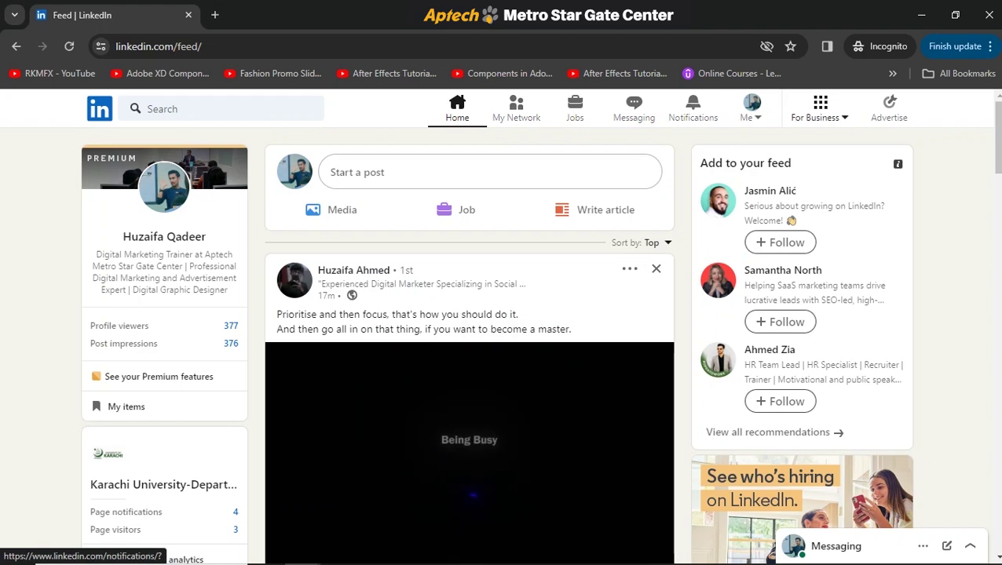
Browse the home feed, then view the account's own profile page, including its intro and Analytics sections
scroll(503, 345, down, 15)
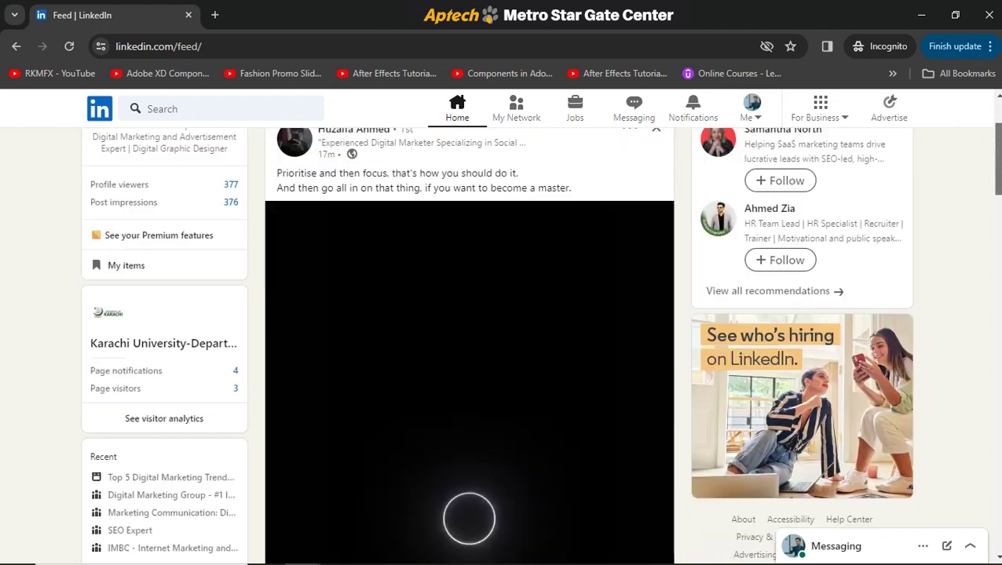
scroll(469, 346, down, 15)
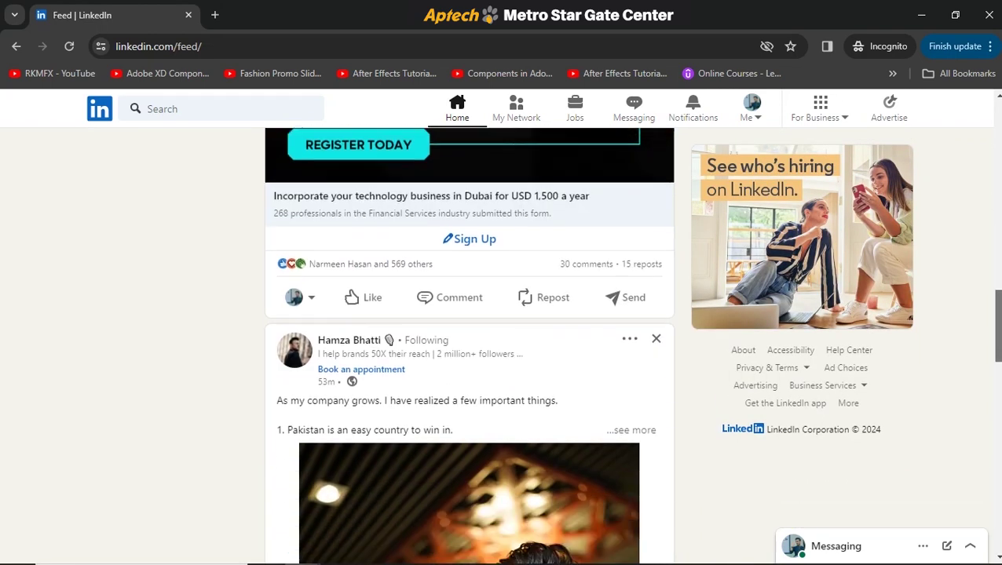
scroll(469, 345, up, 20)
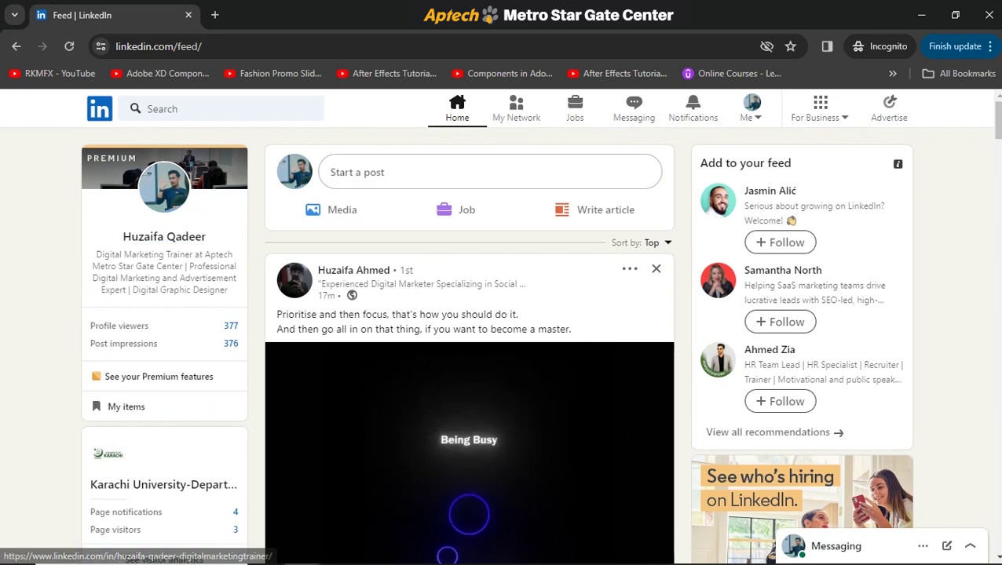
click(752, 110)
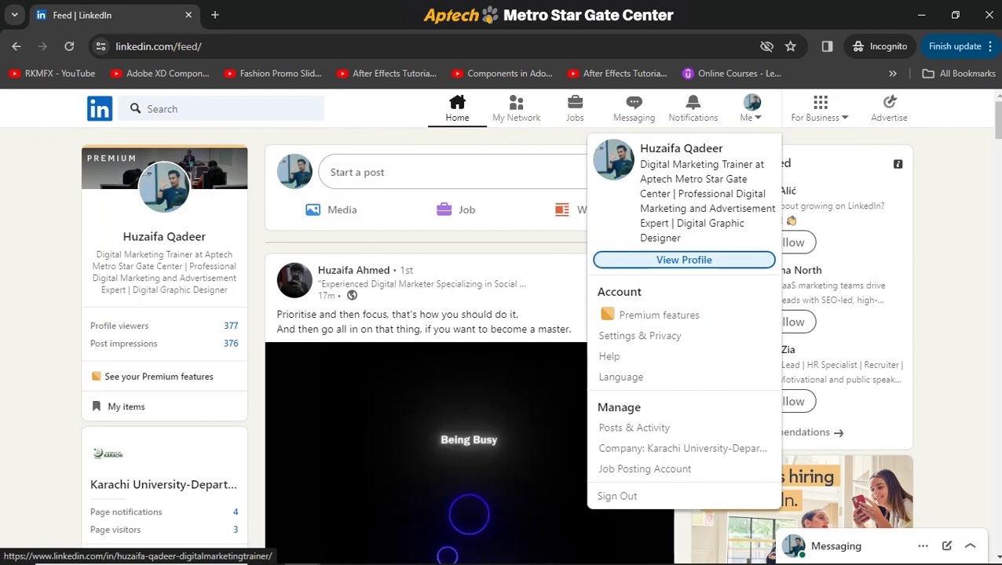
click(684, 260)
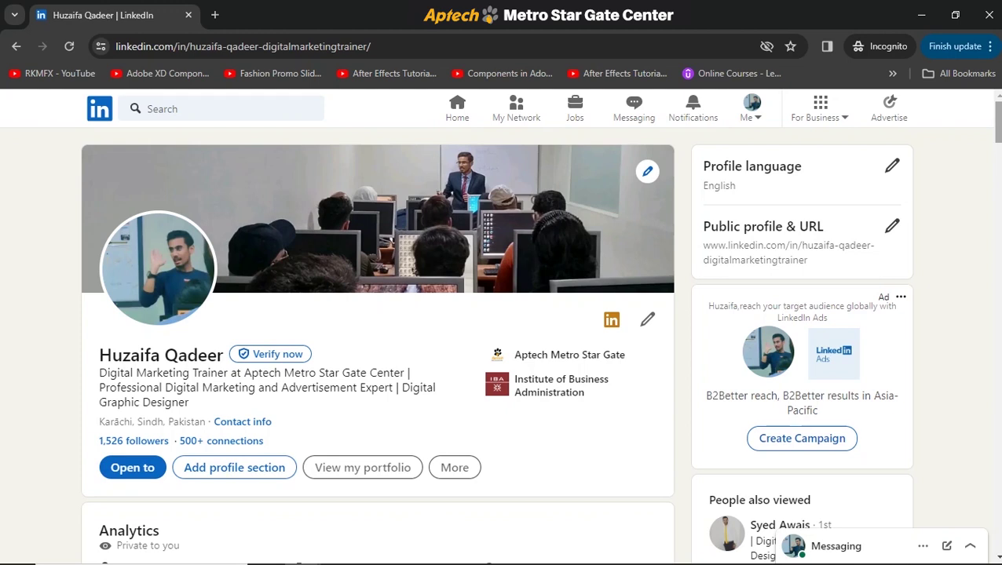
scroll(501, 346, down, 2)
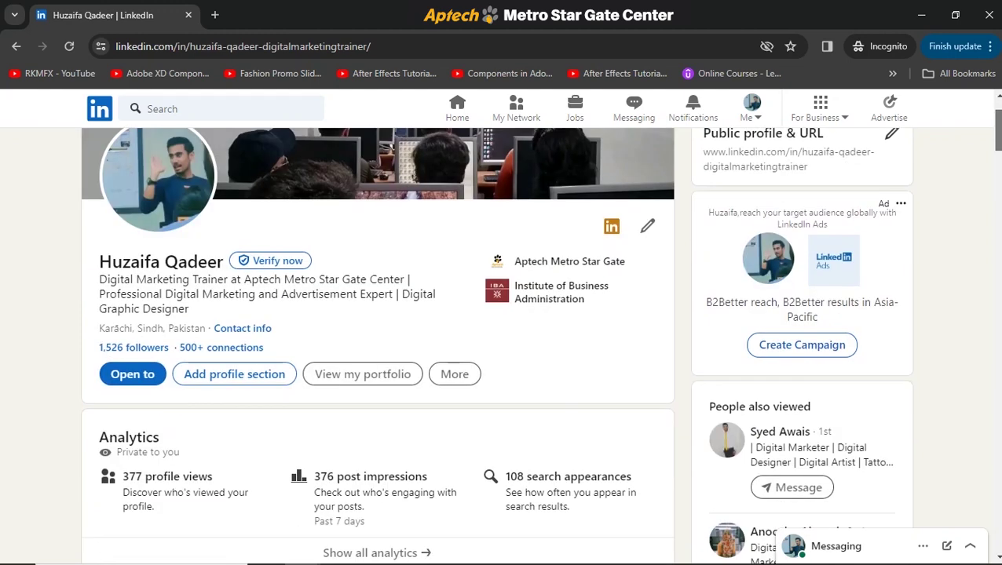
scroll(501, 346, down, 3)
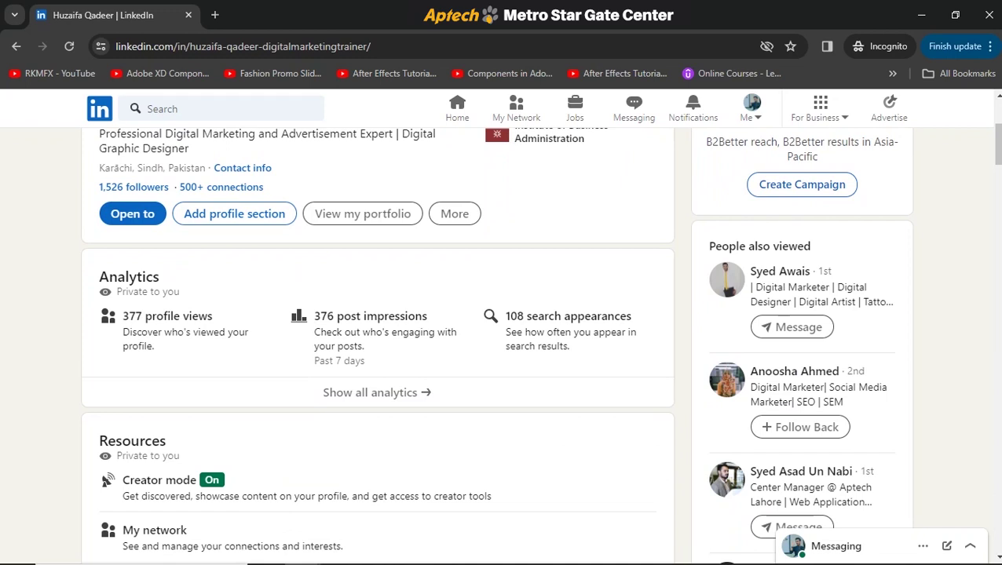
scroll(377, 314, up, 3)
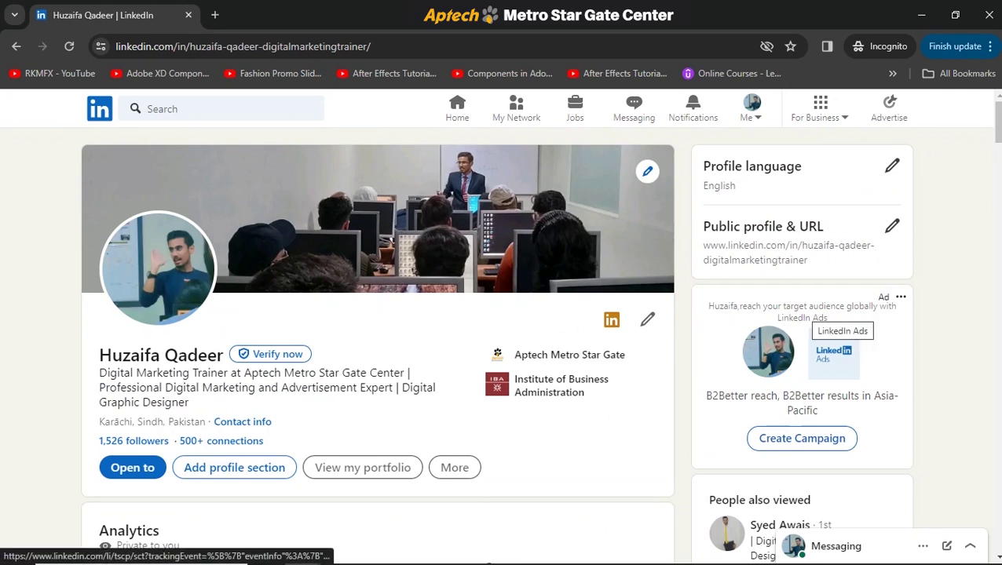
Open Notepad and write a numbered checklist: Add attractive Profile Picture, unique and attractive Headline, Education, Position, Skills, Industry, and Write Summery
key(super+r)
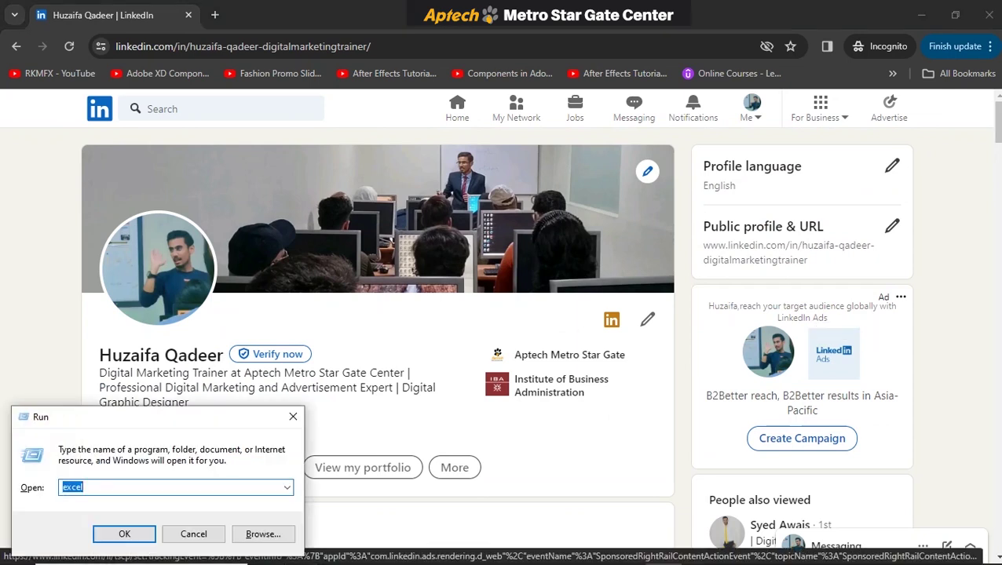
text(notepad)
key(Return)
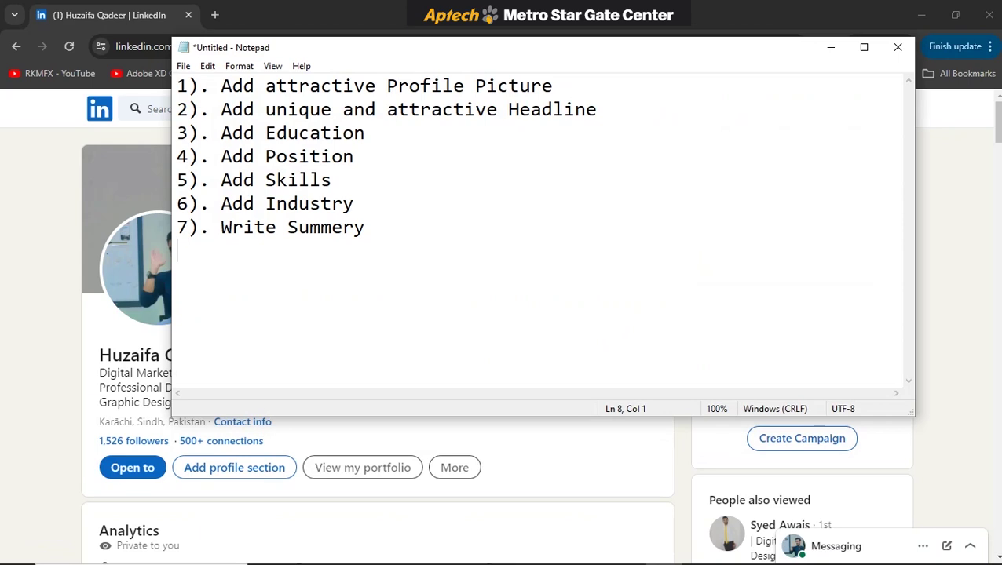
Switch back to the LinkedIn profile and highlight the whole headline below the profile name
click(552, 87)
click(830, 47)
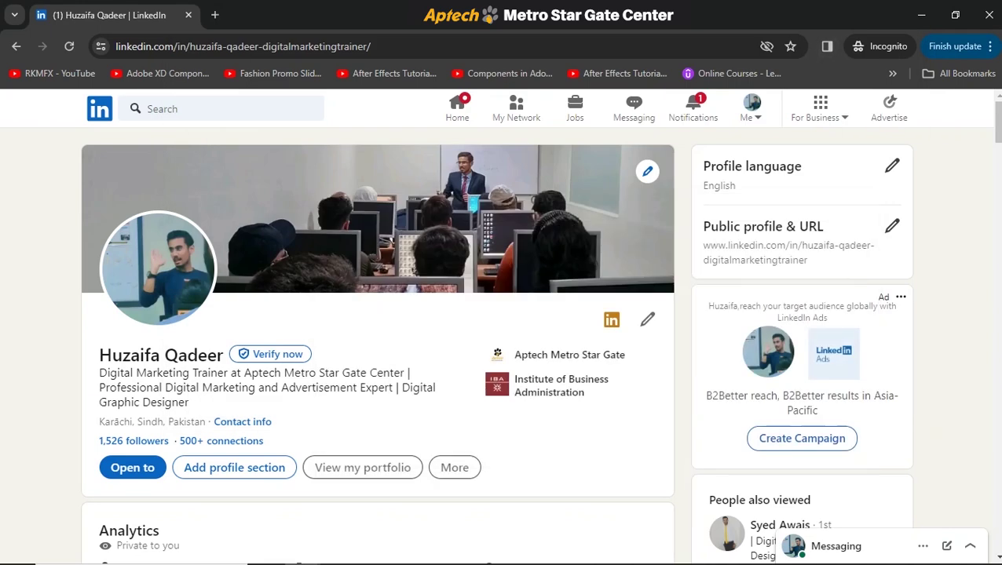
drag(435, 387, 99, 374)
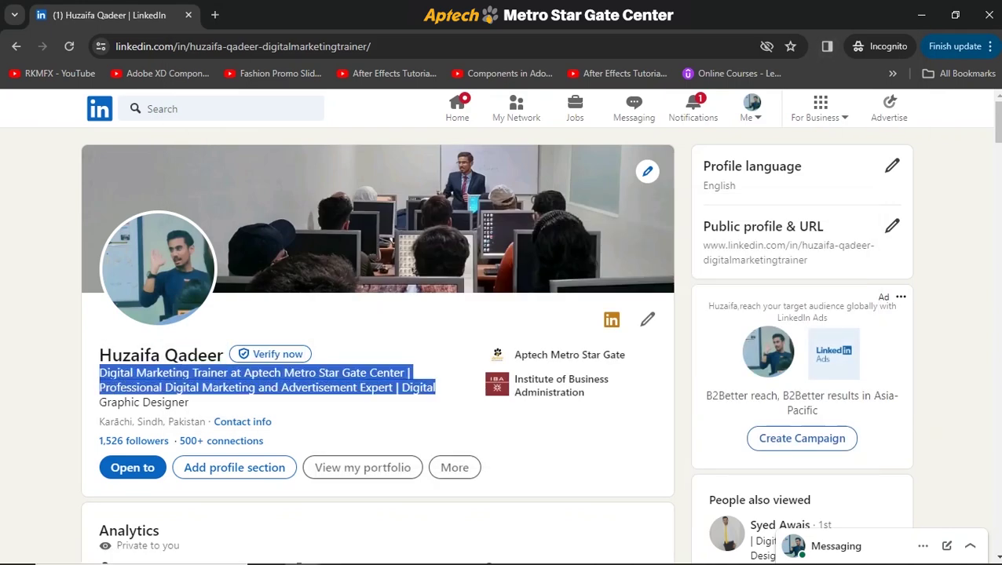
drag(190, 403, 100, 374)
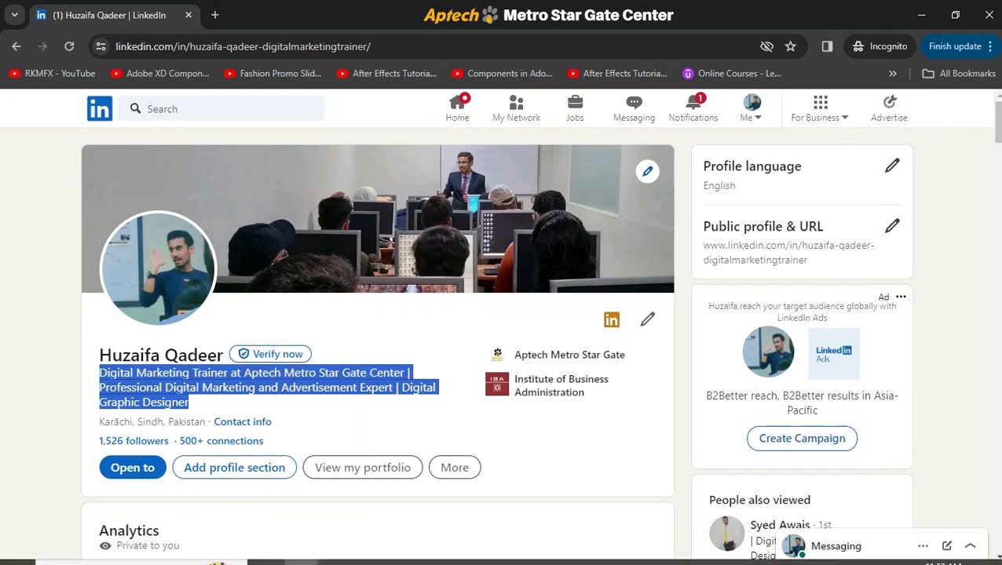
Bring the Notepad checklist back and go through the Skills, Industry and Summery items, highlighting the complete list
mouse_move(627, 562)
click(663, 551)
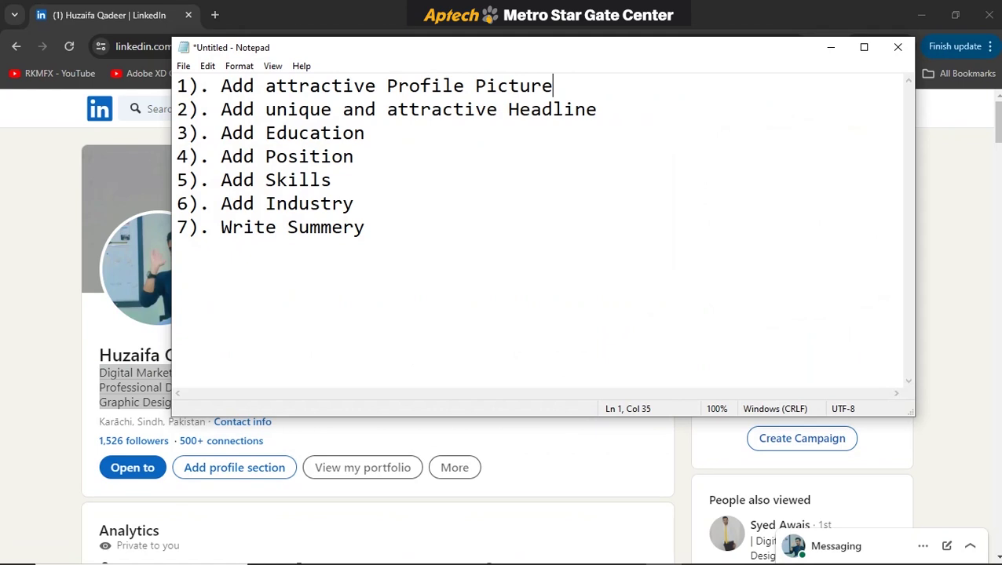
click(332, 181)
key(Down)
key(Right)
key(Right)
key(Down)
key(Right)
drag(366, 228, 221, 87)
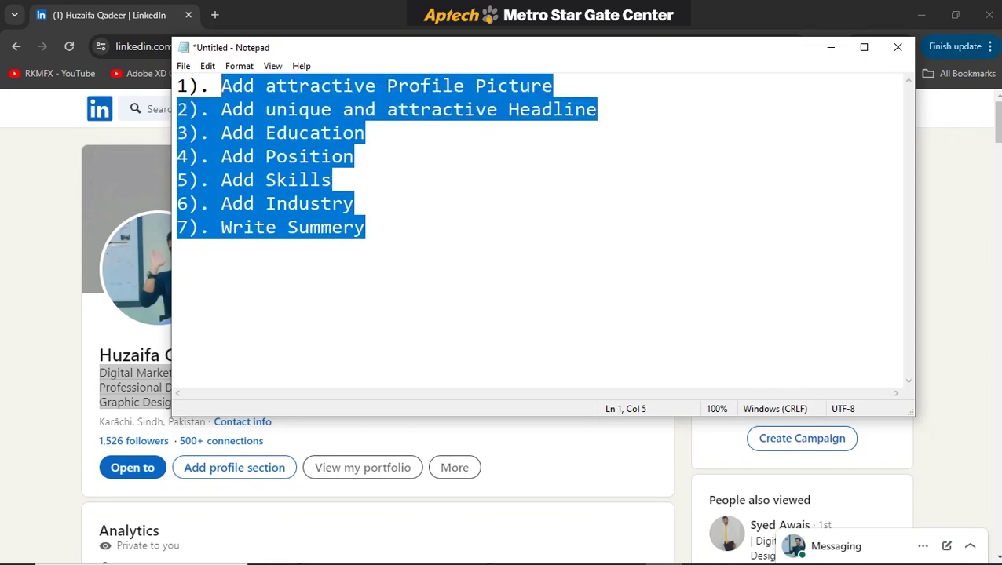
click(309, 87)
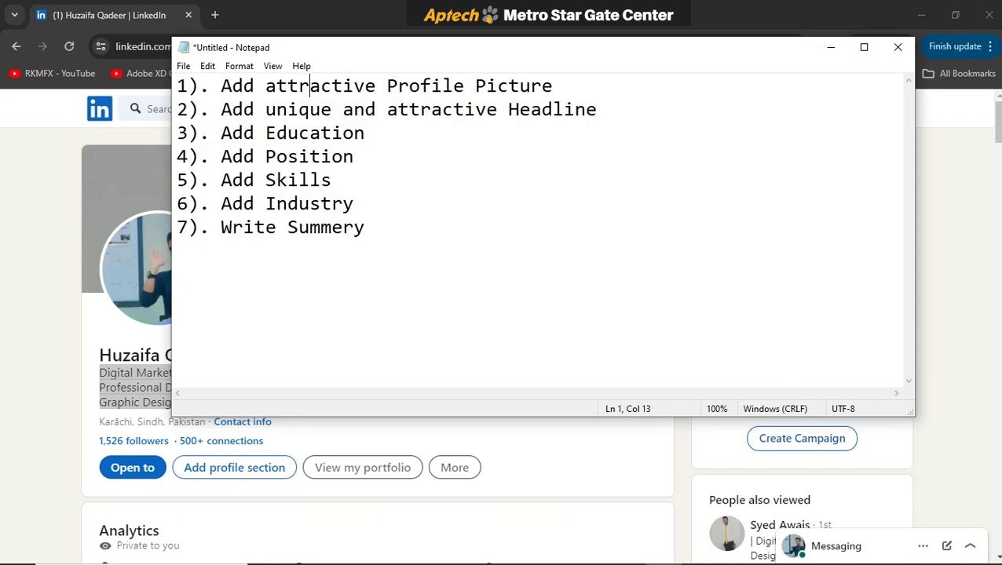
Move the checklist window off the profile picture and highlight the profile headline as an example of the second item
drag(503, 47, 706, 59)
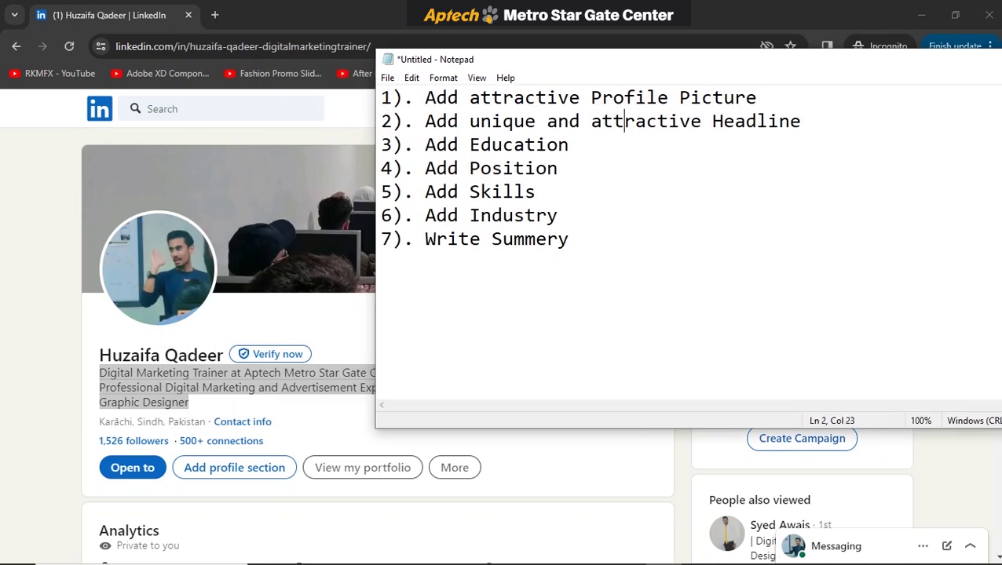
key(alt+Tab)
drag(187, 402, 98, 375)
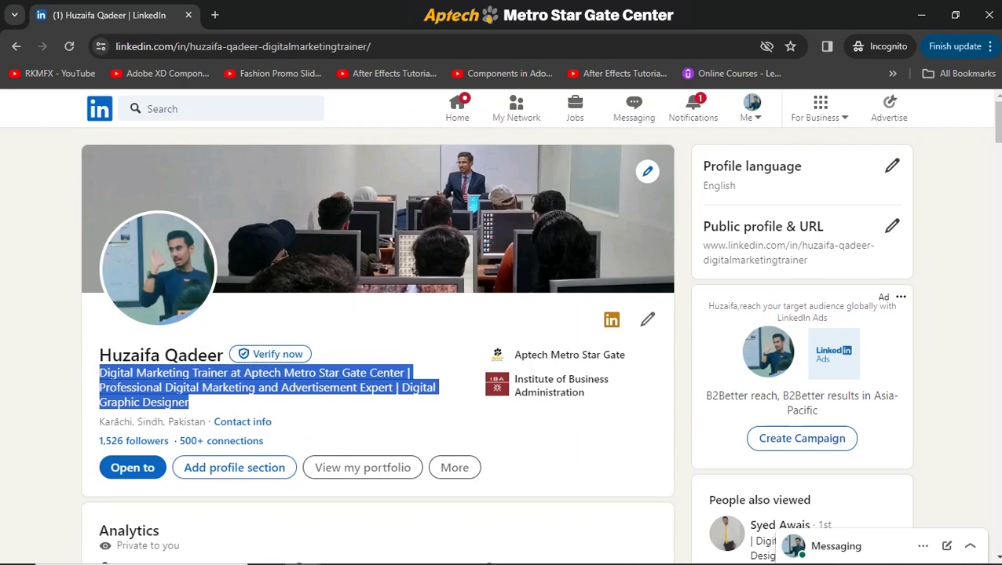
Return to the Notepad checklist, point out the Education and Position items, and move its window back over the profile
click(663, 553)
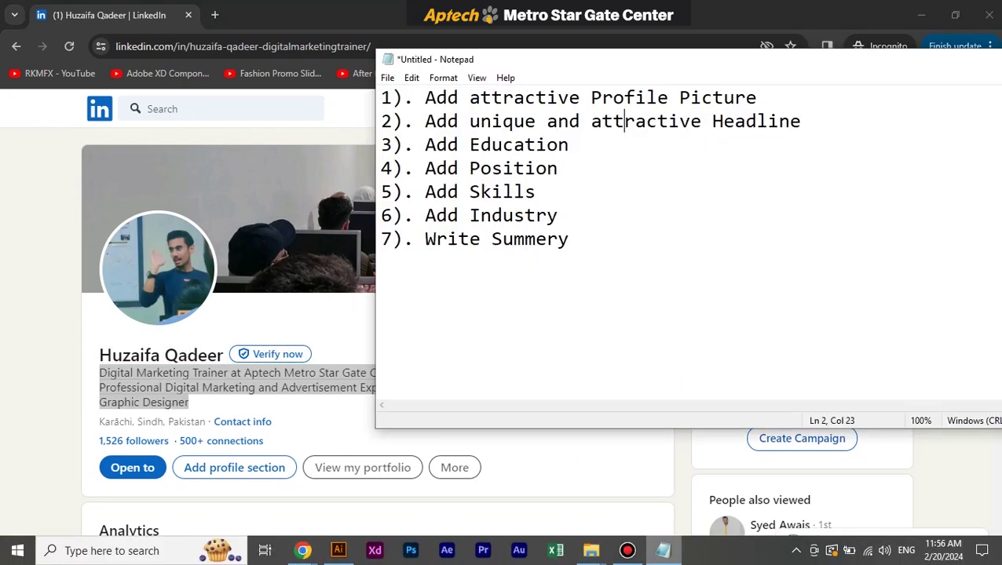
click(503, 145)
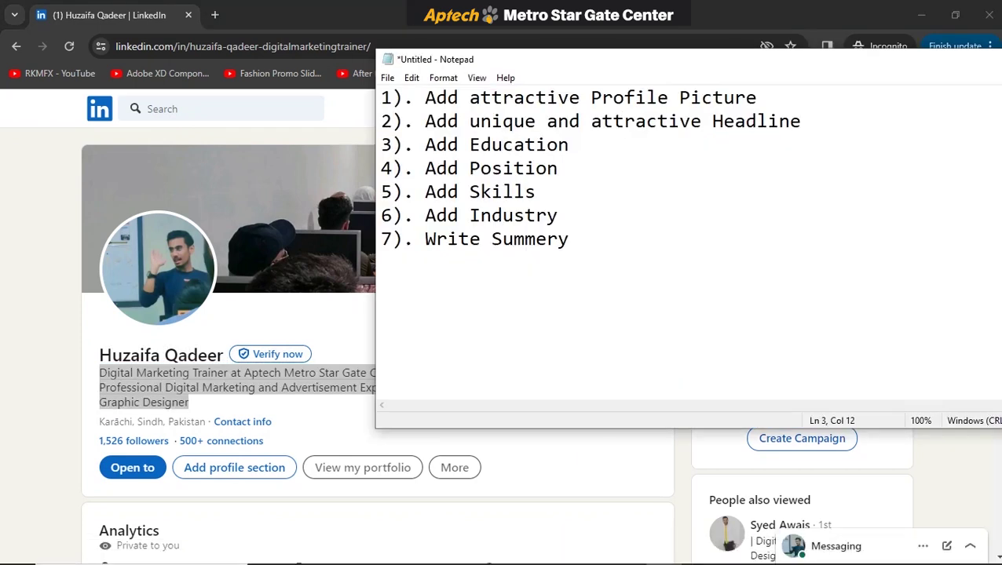
click(559, 168)
drag(675, 60, 409, 106)
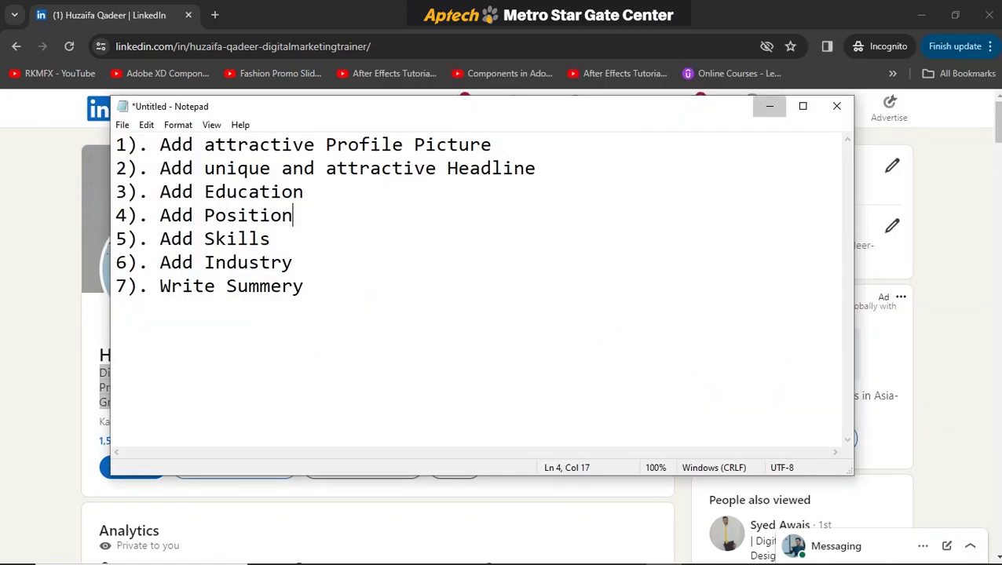
Hide the checklist and examine the positions listed in the profile's experience entries
click(769, 106)
scroll(377, 353, down, 10)
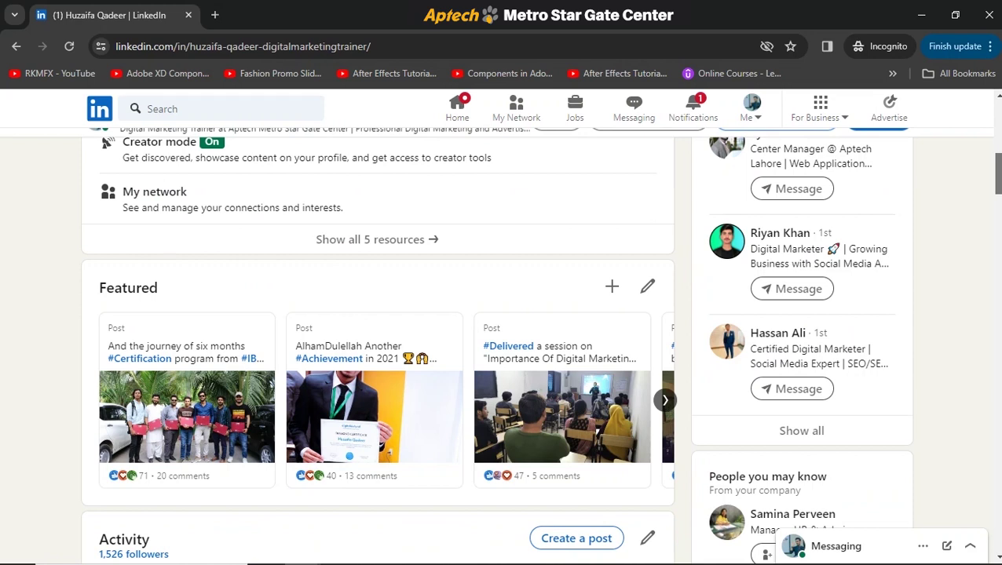
scroll(377, 353, down, 10)
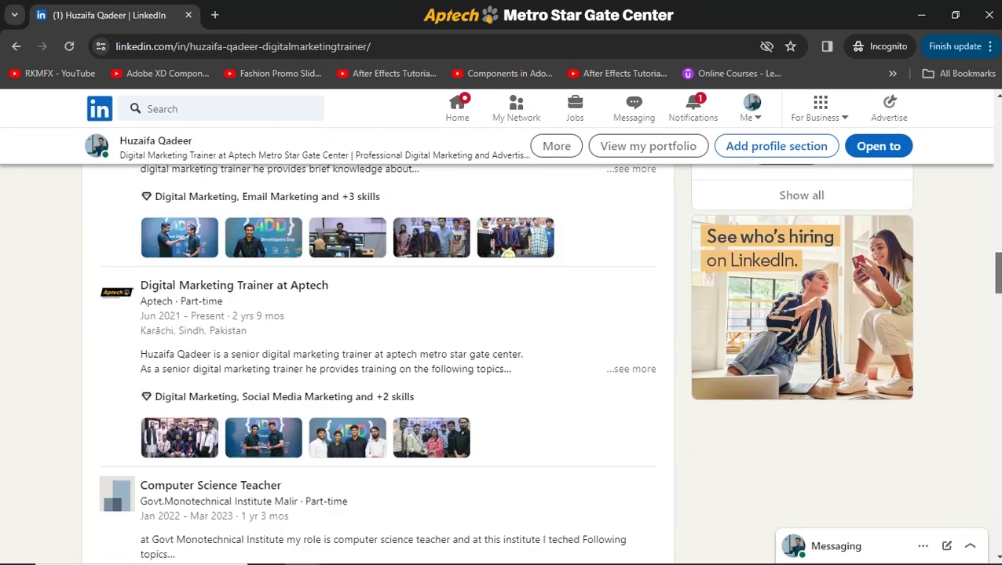
scroll(377, 361, down, 3)
scroll(377, 361, up, 10)
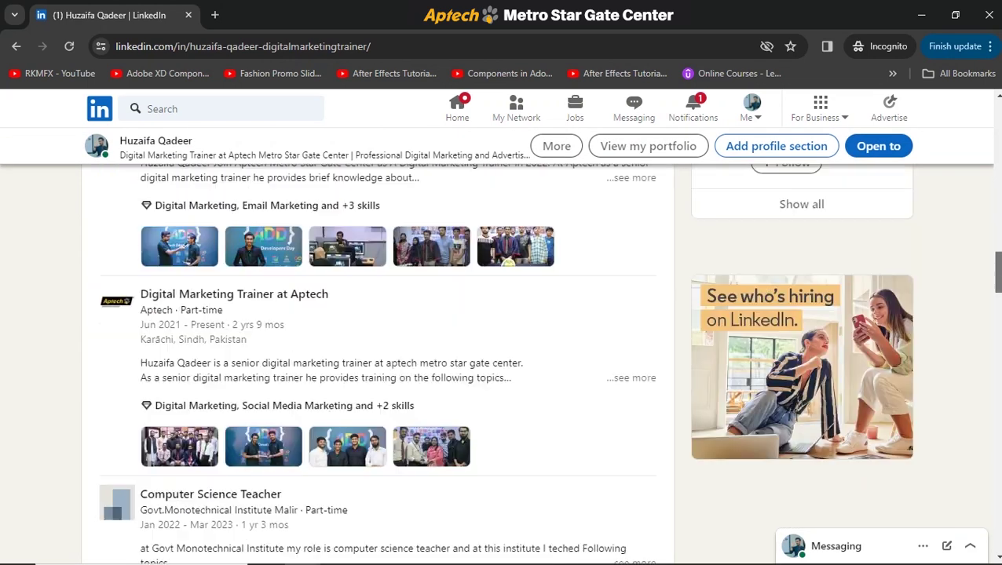
Look over the profile's remaining experience and Education section, and start adding a new education entry to the profile
scroll(376, 353, up, 6)
scroll(377, 353, down, 15)
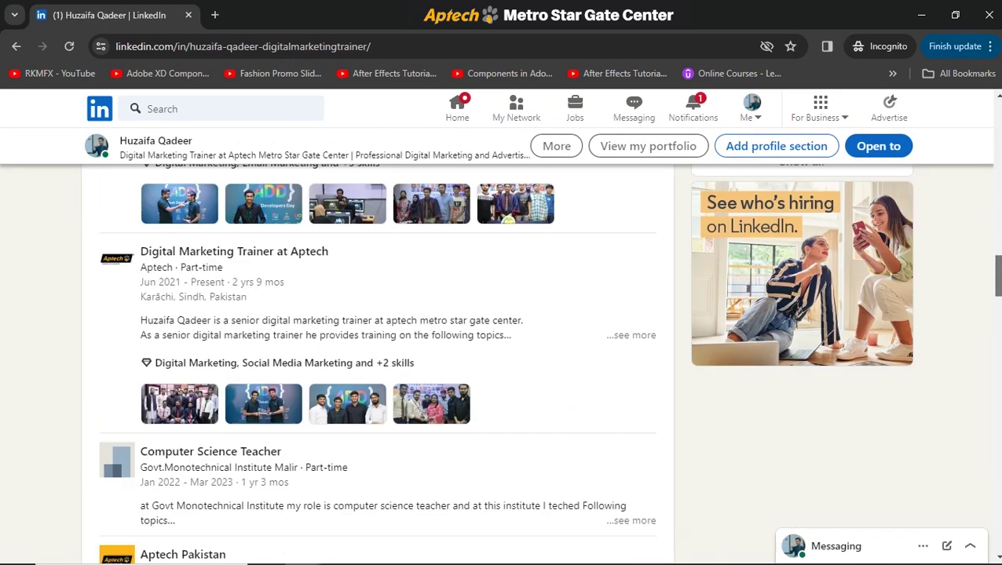
scroll(235, 235, down, 6)
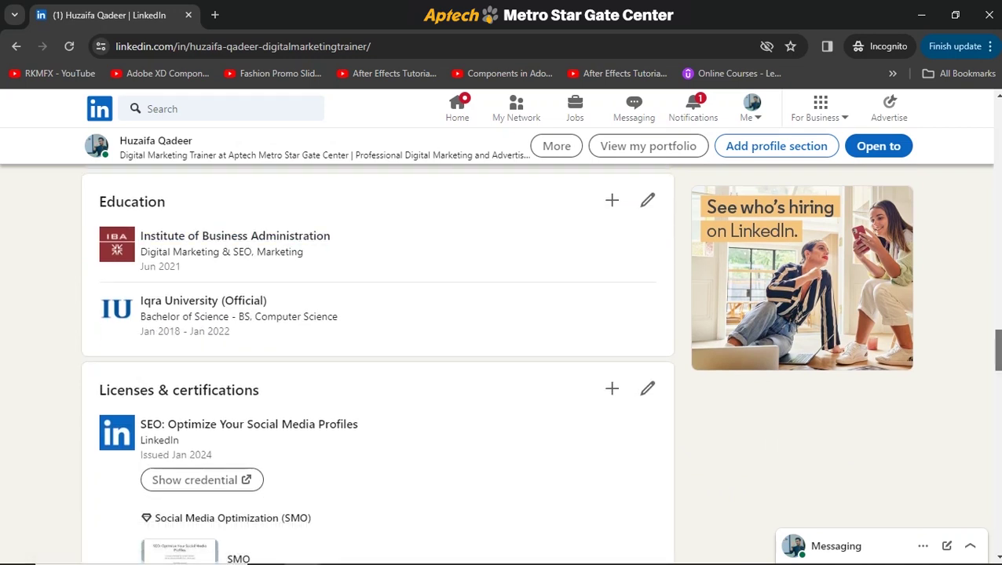
drag(996, 349, 996, 134)
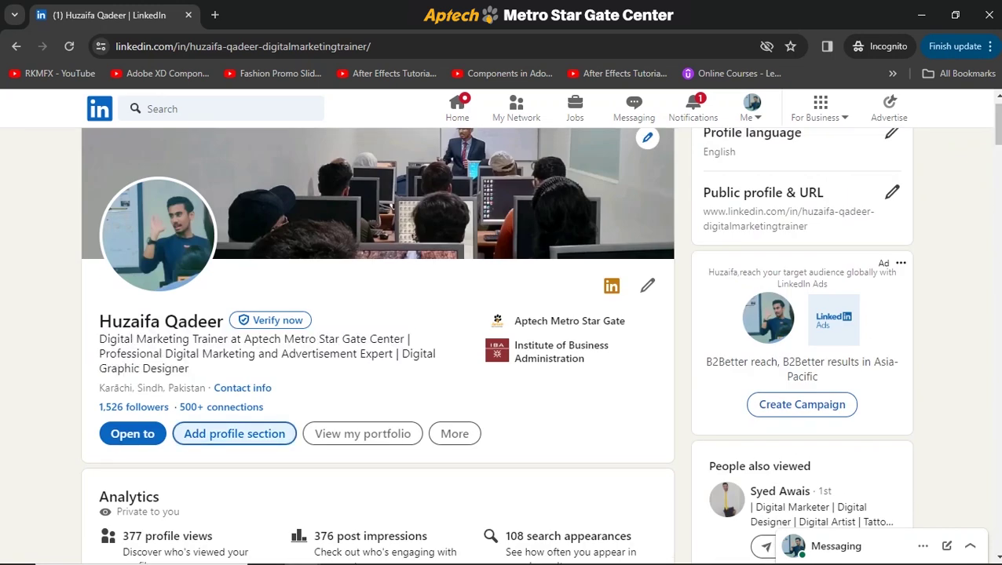
click(234, 434)
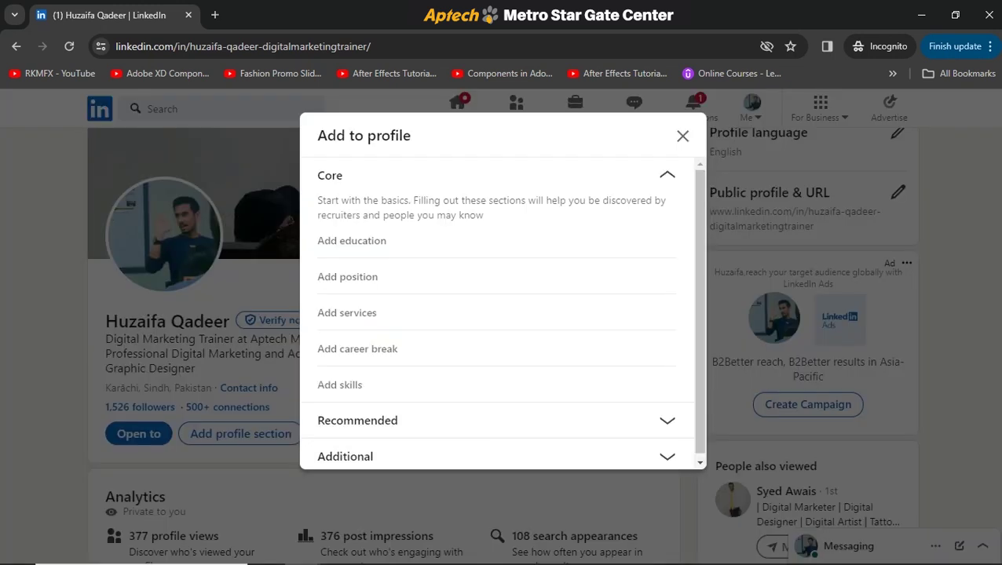
click(350, 240)
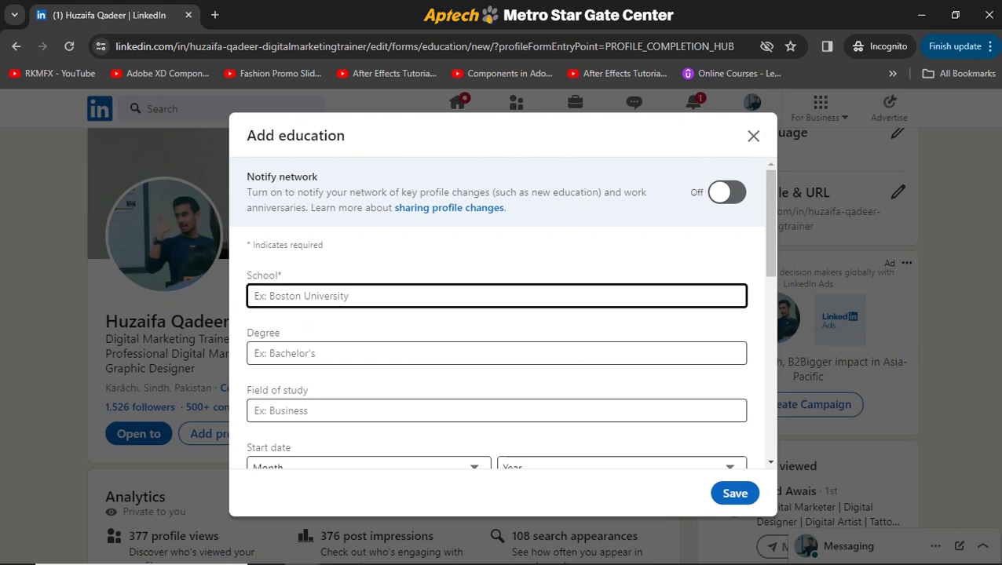
Set the education entry's school to Aptech Pakistan and its degree to ACCP
text(Apte)
key(Down)
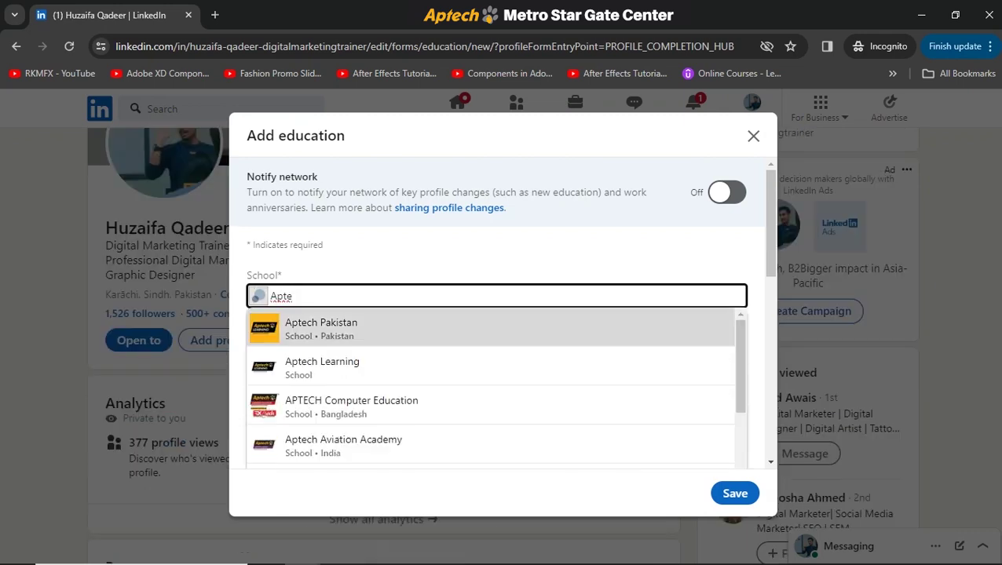
key(Return)
click(254, 353)
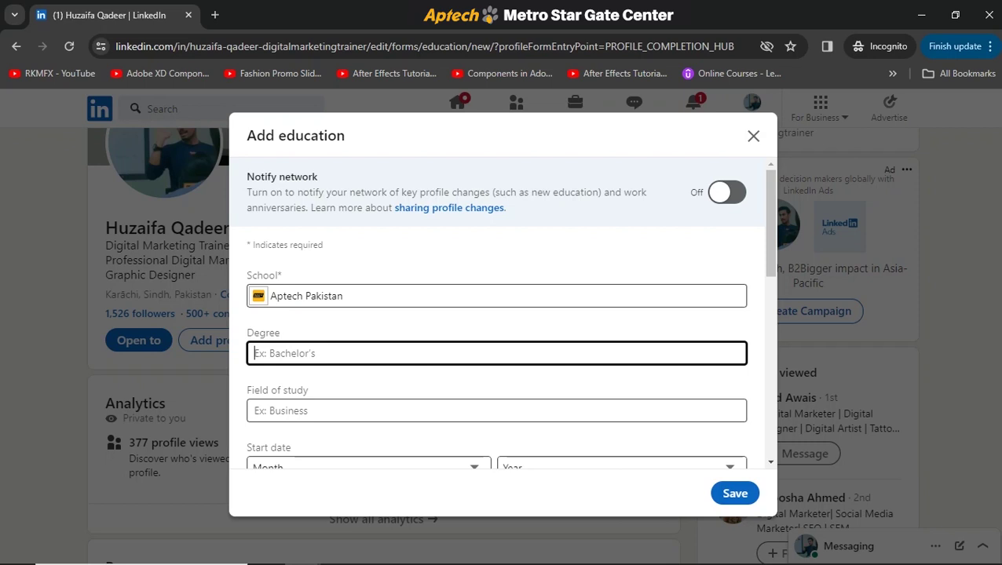
text(ACCP)
Search the field of study suggestions for "soft" and choose Computer Software Engineering
click(254, 411)
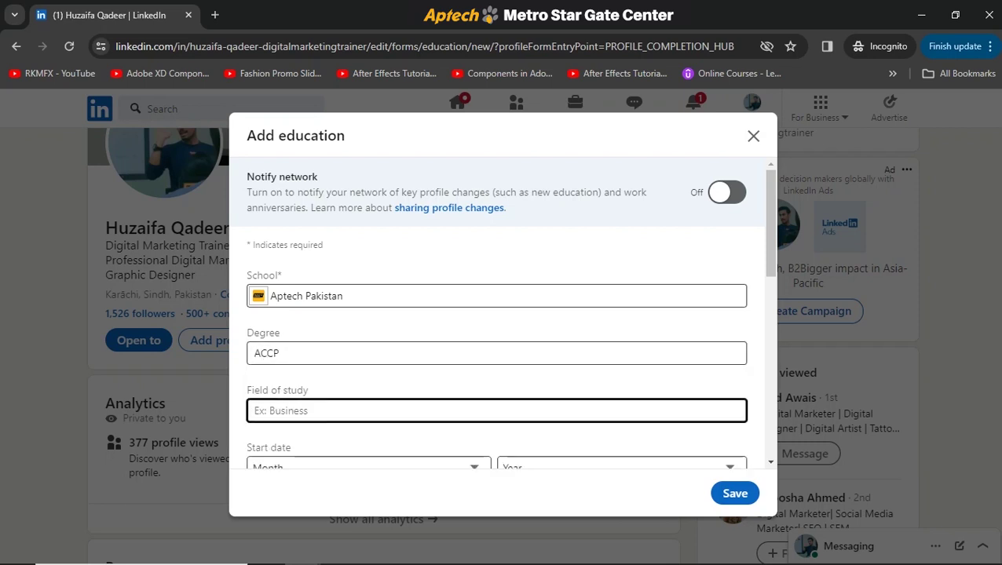
text(soft)
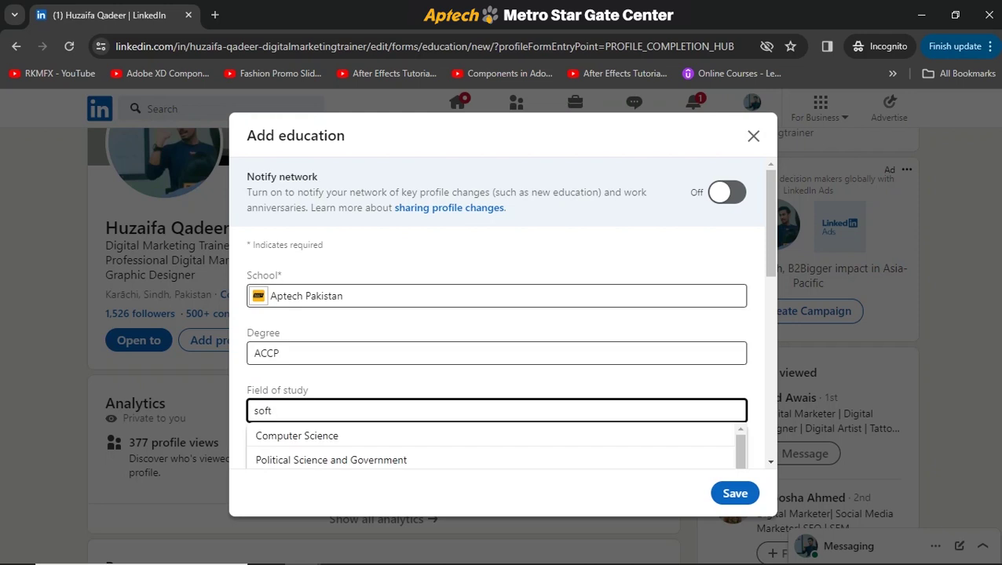
key(Down)
key(Down)
key(Up)
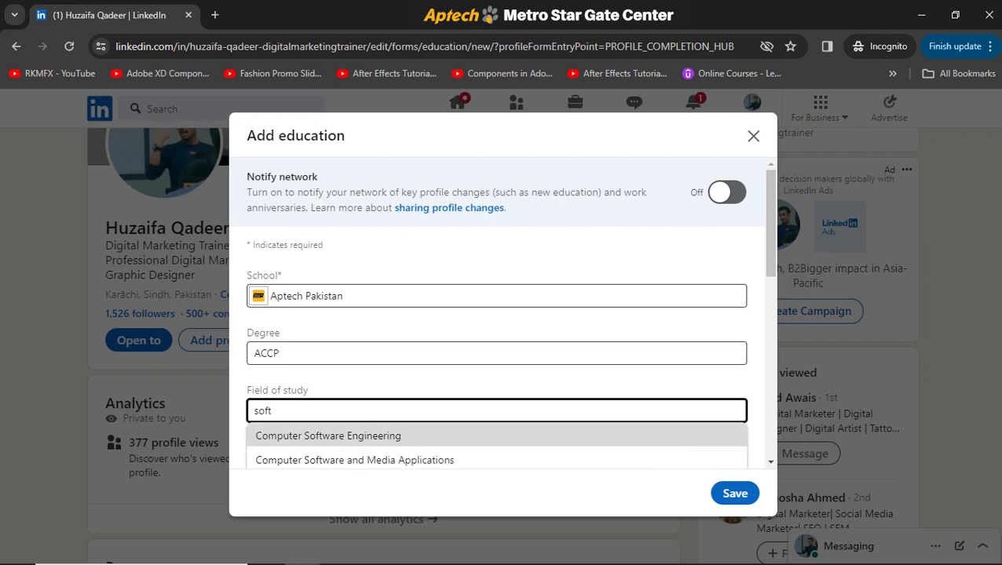
key(Return)
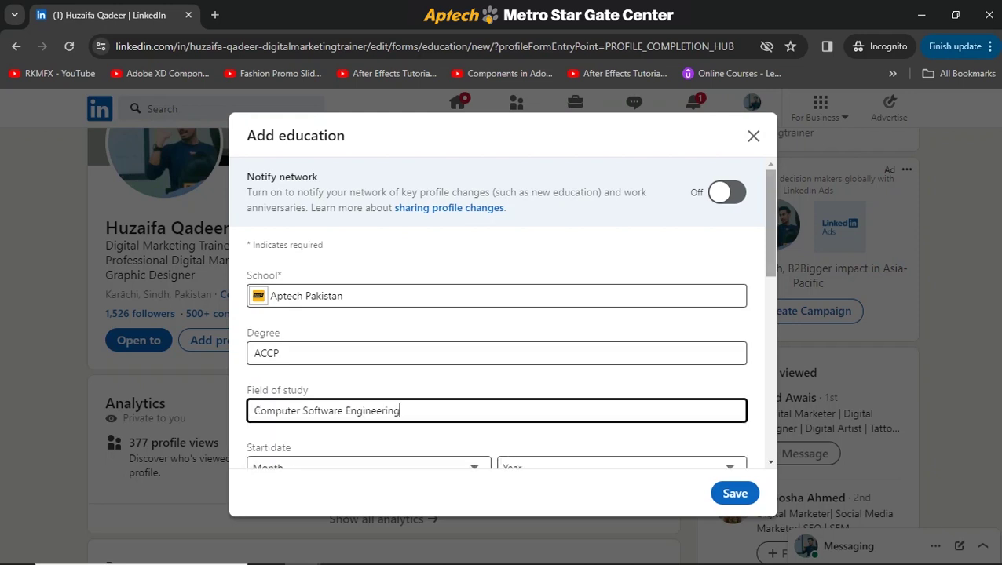
Set the education entry's start date to January 2018
scroll(503, 314, down, 2)
key(Tab)
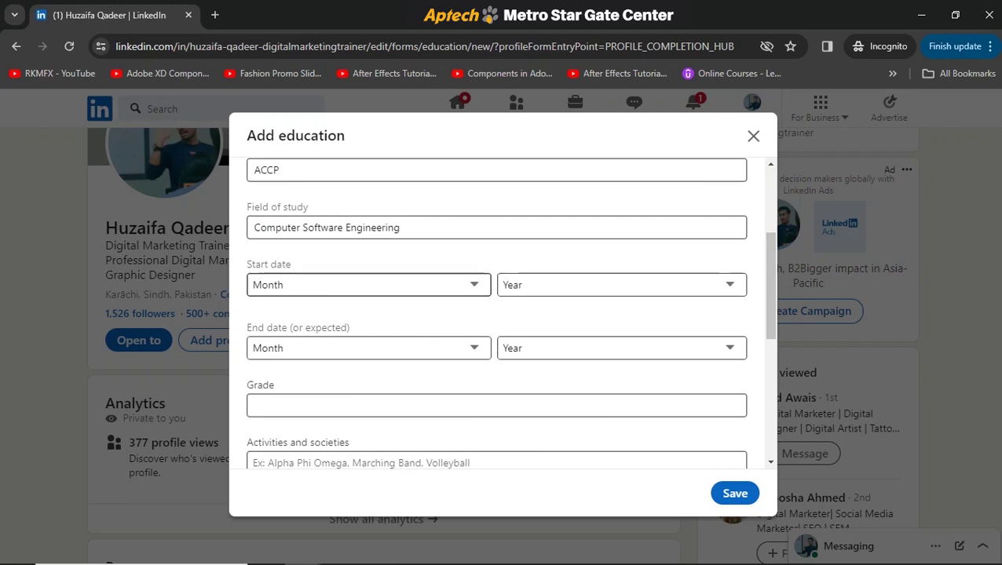
key(space)
key(Down)
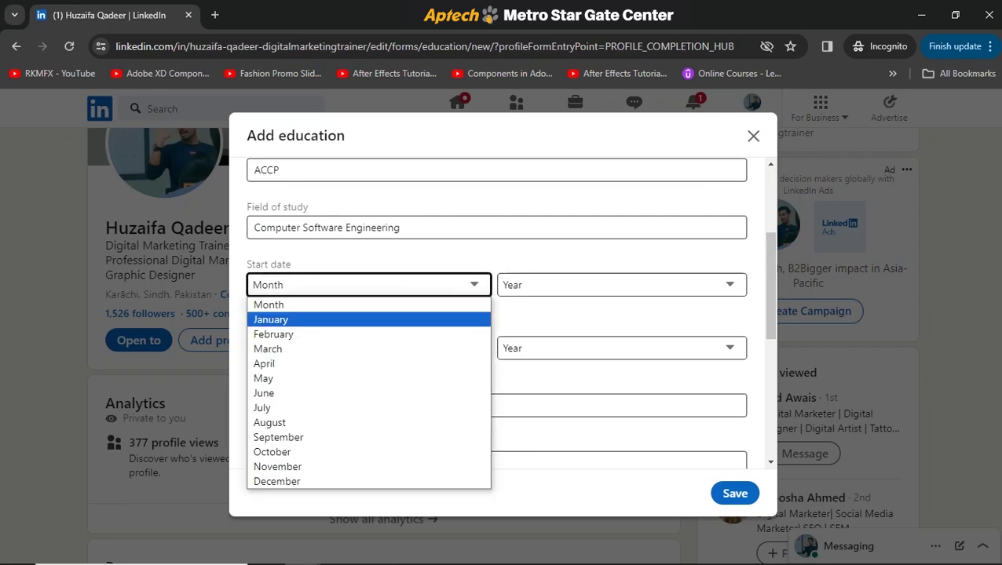
key(Return)
key(Tab)
key(space)
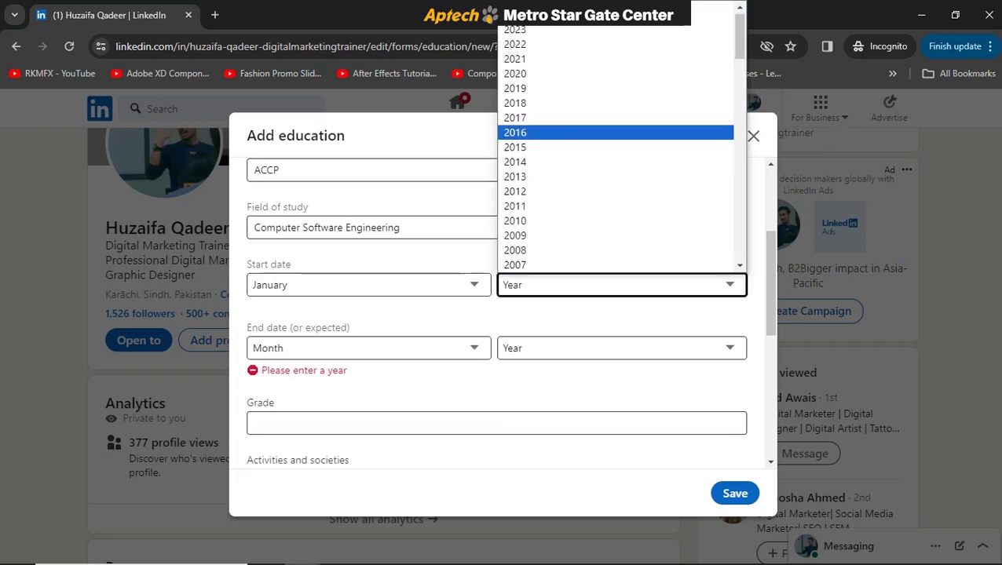
key(Up)
key(Up)
key(Up)
key(Down)
key(Return)
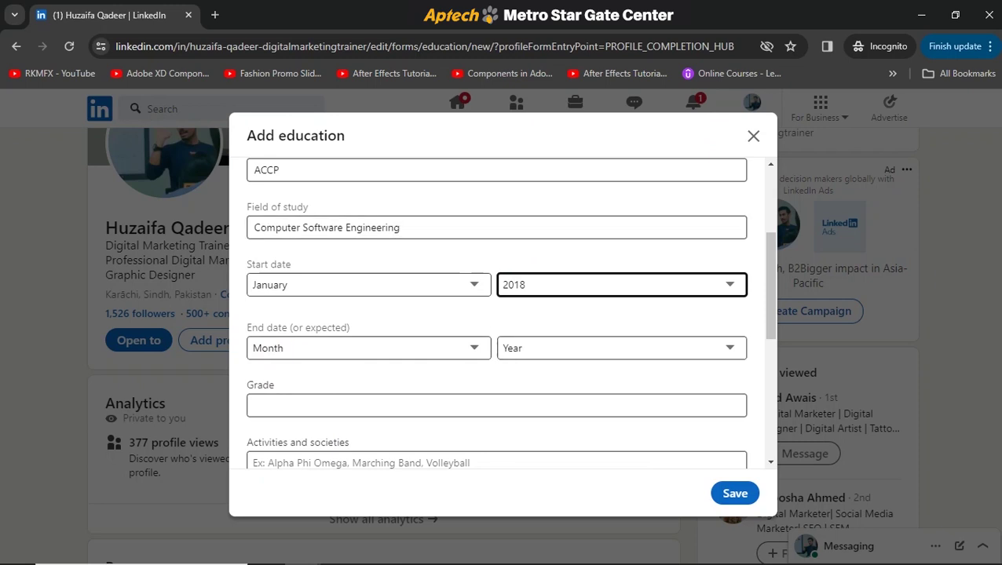
Examine the end date, Grade, Activities and societies and Description fields of the education form, keeping the unsaved entries
scroll(496, 314, down, 2)
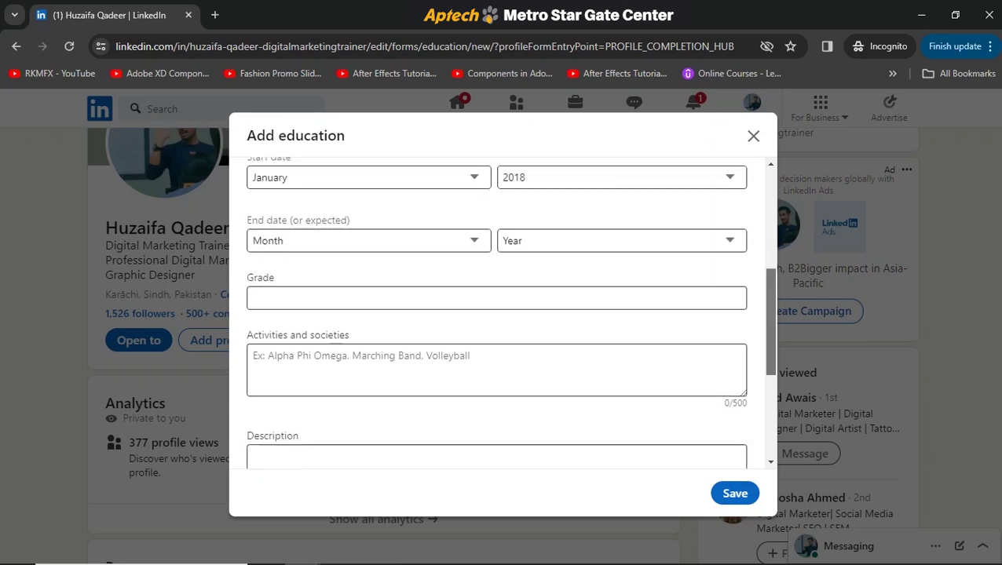
scroll(496, 314, down, 2)
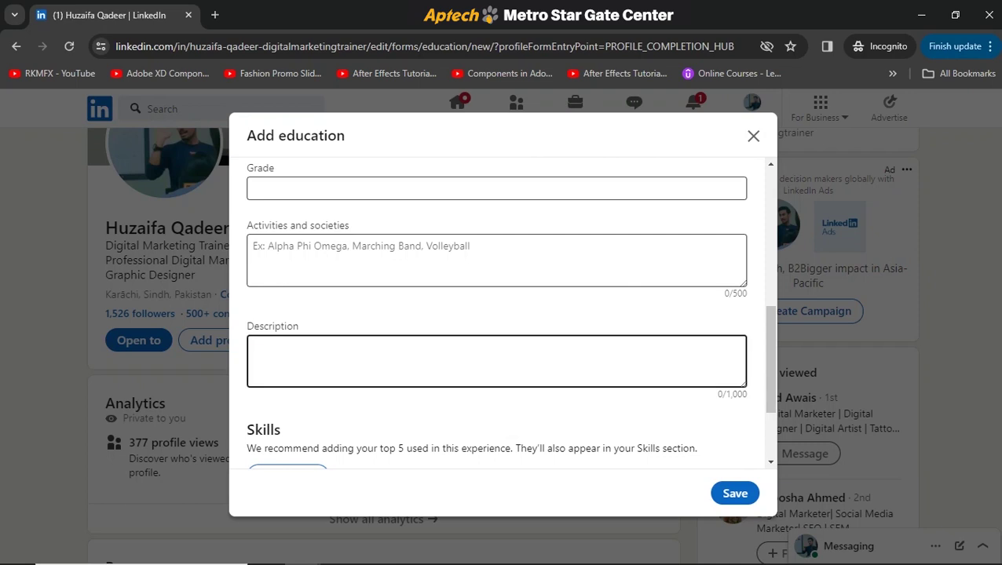
click(496, 362)
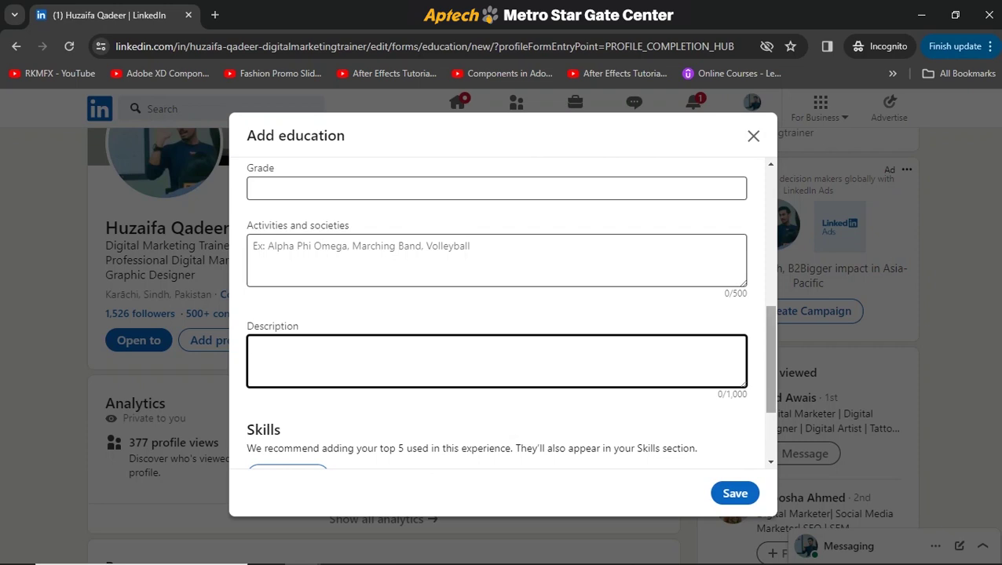
key(Escape)
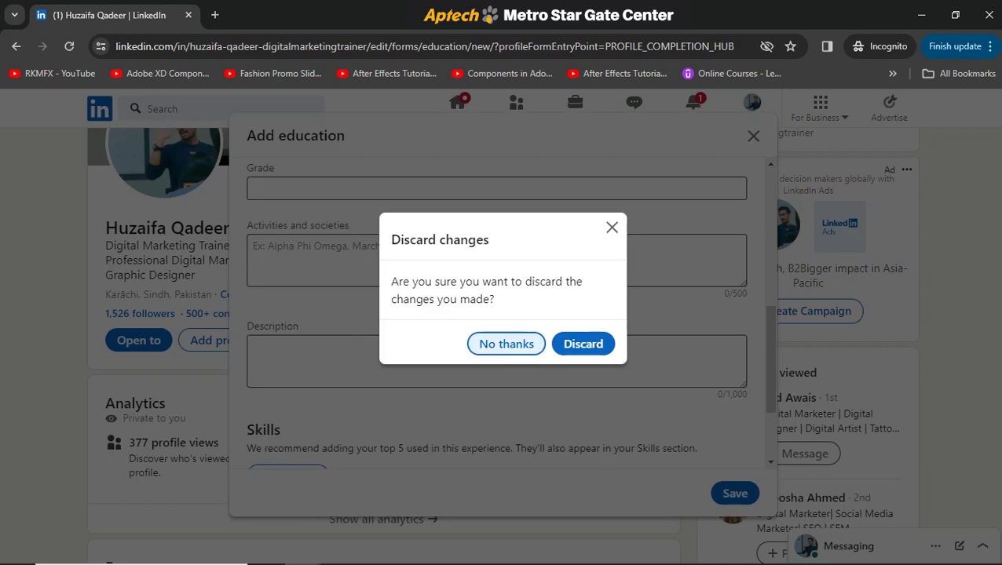
click(506, 344)
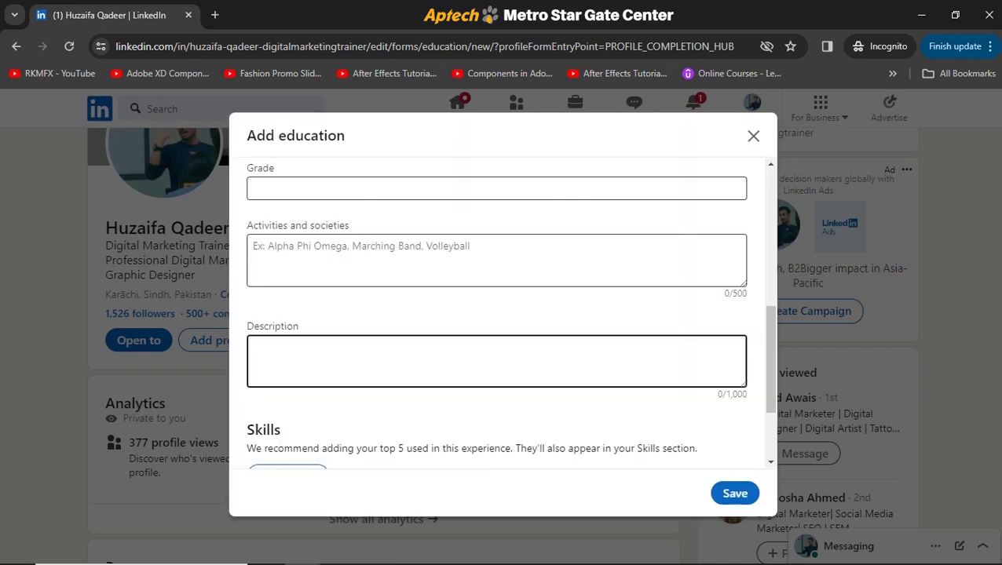
Add HTML5 as a skill of the education entry, searching the skill suggestions for "html"
scroll(288, 351, down, 3)
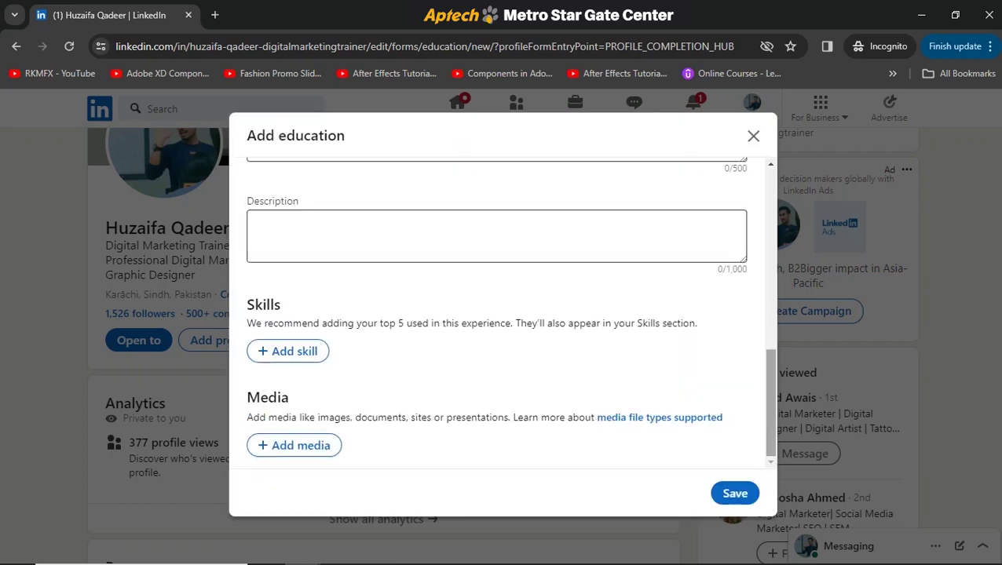
click(289, 351)
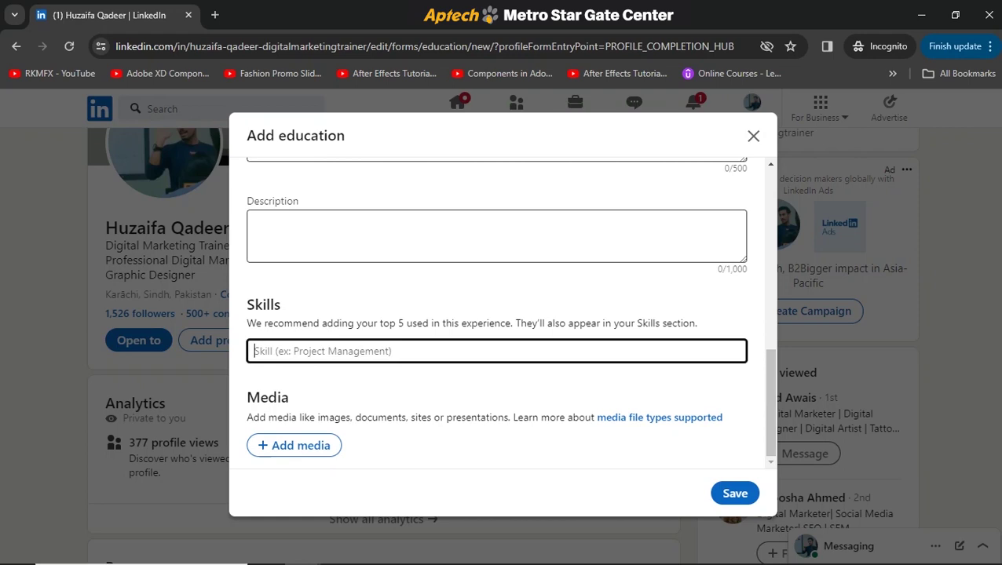
text(html)
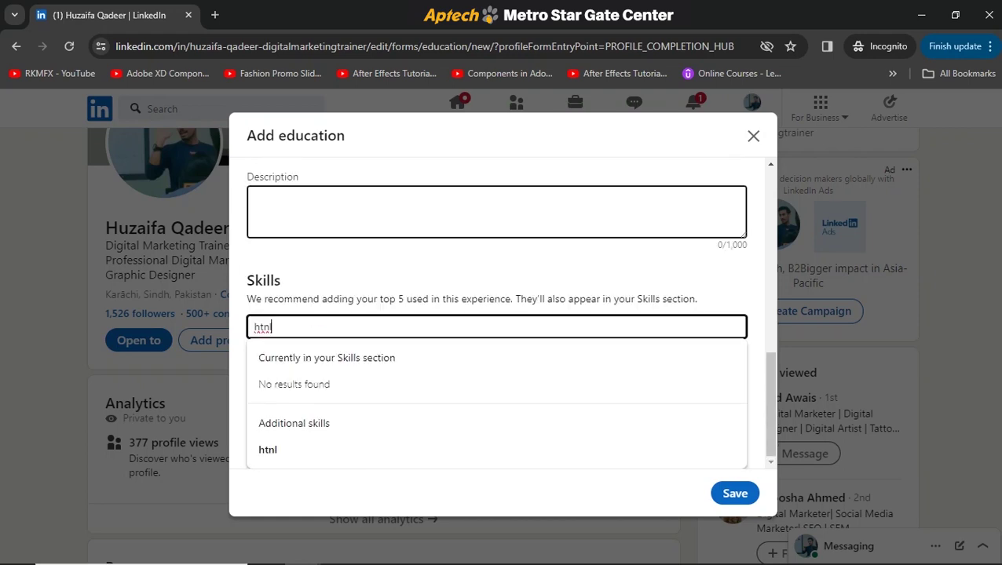
key(BackSpace)
key(BackSpace)
text(ml)
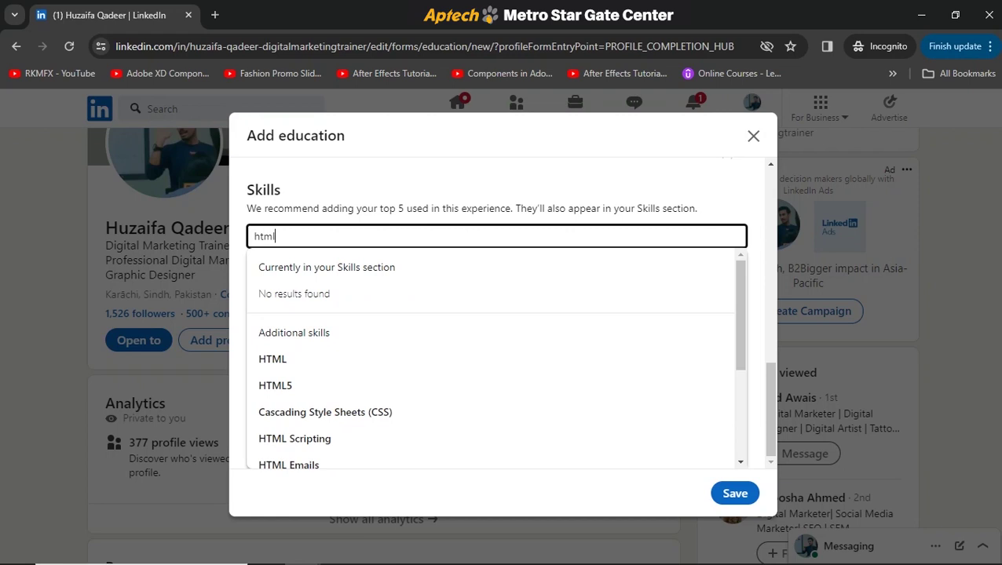
key(Down)
key(Down)
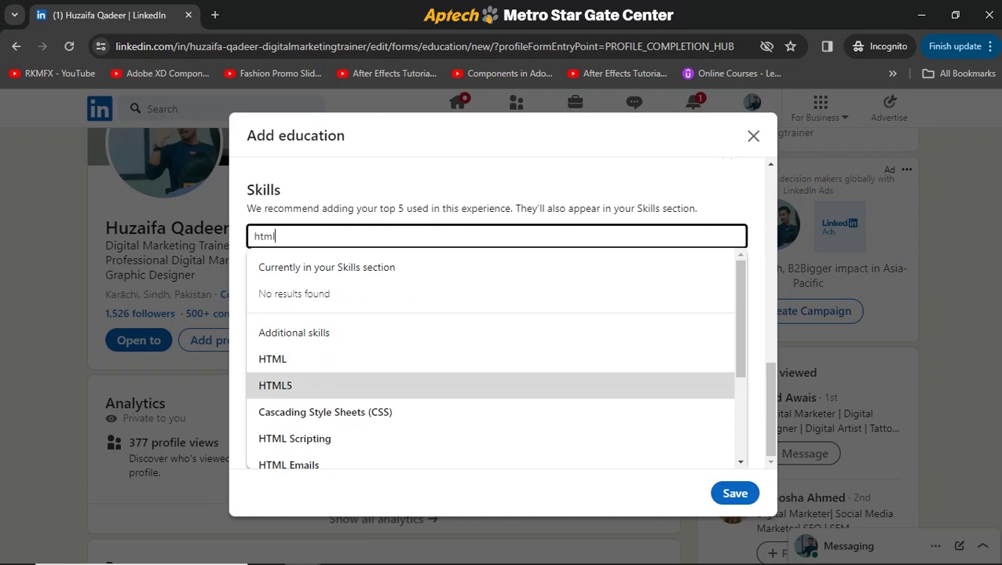
key(Return)
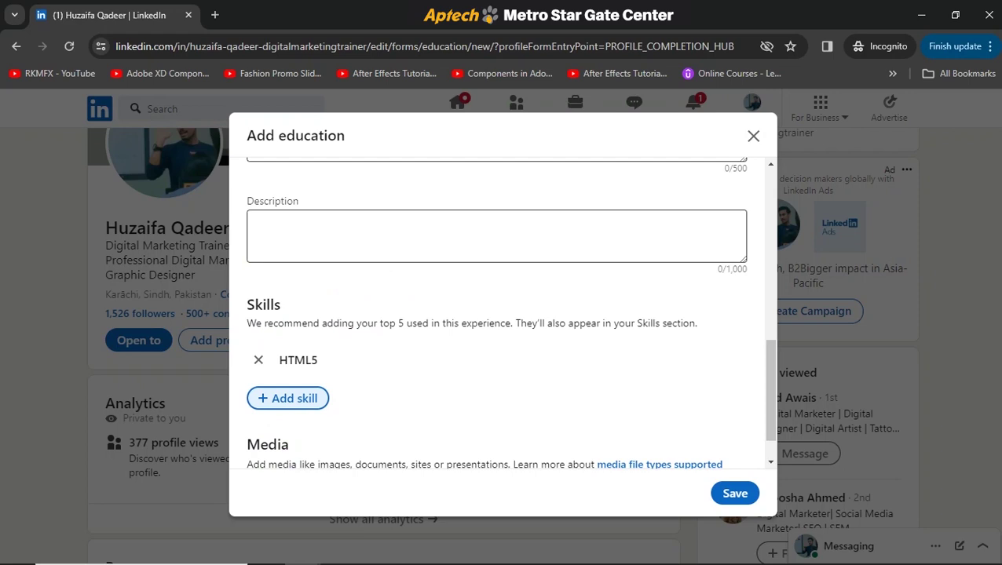
Add Web Development as a second skill of the education entry, searching the suggestions for "website de"
key(Return)
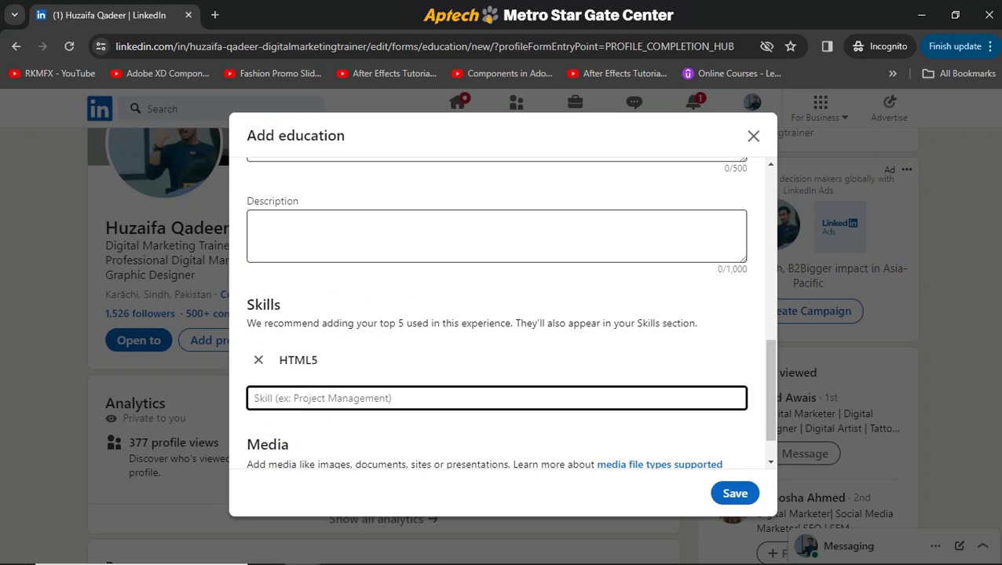
text(website)
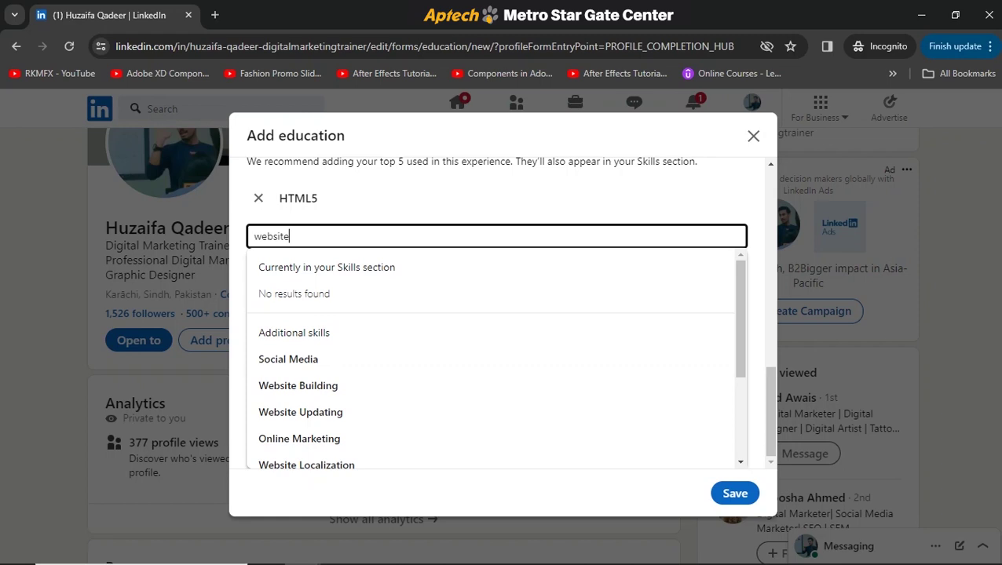
key(Down)
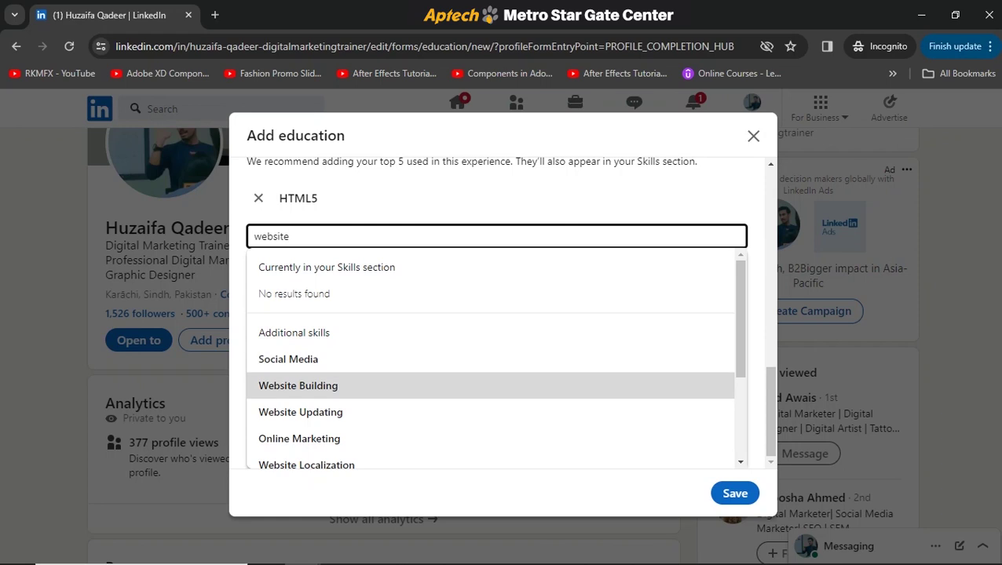
text(de)
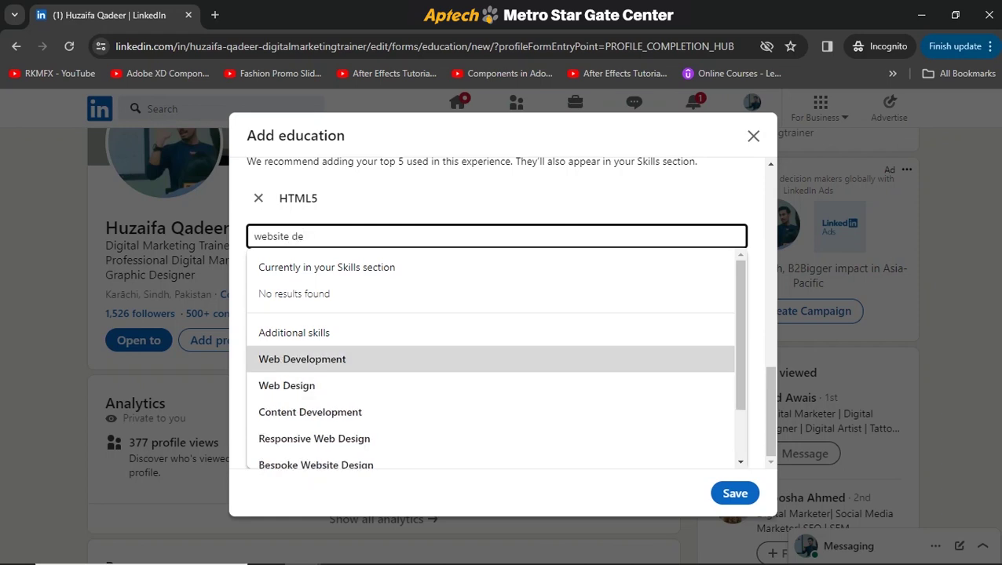
key(Down)
key(Down)
key(Down)
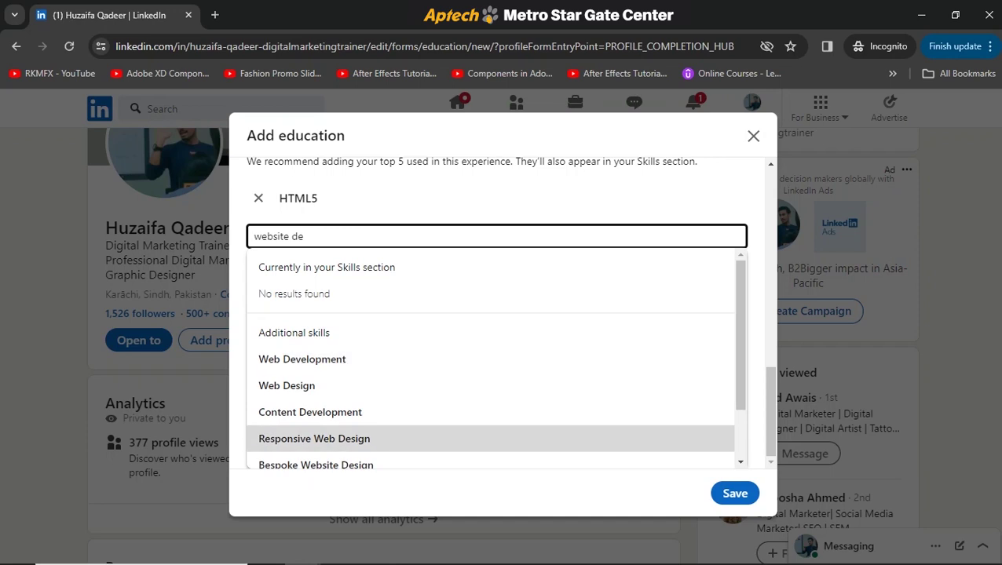
key(Up)
key(Up)
key(Up)
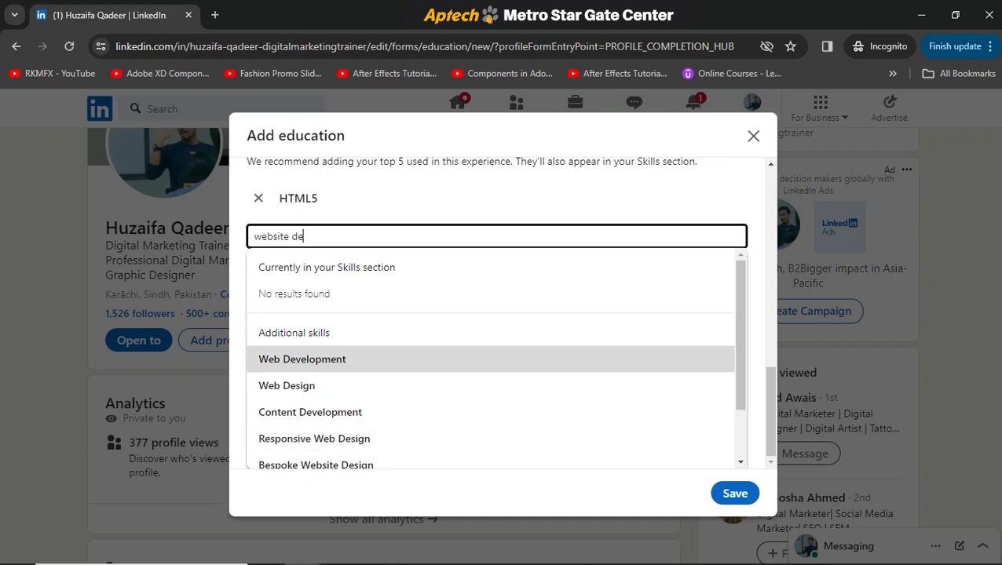
key(Return)
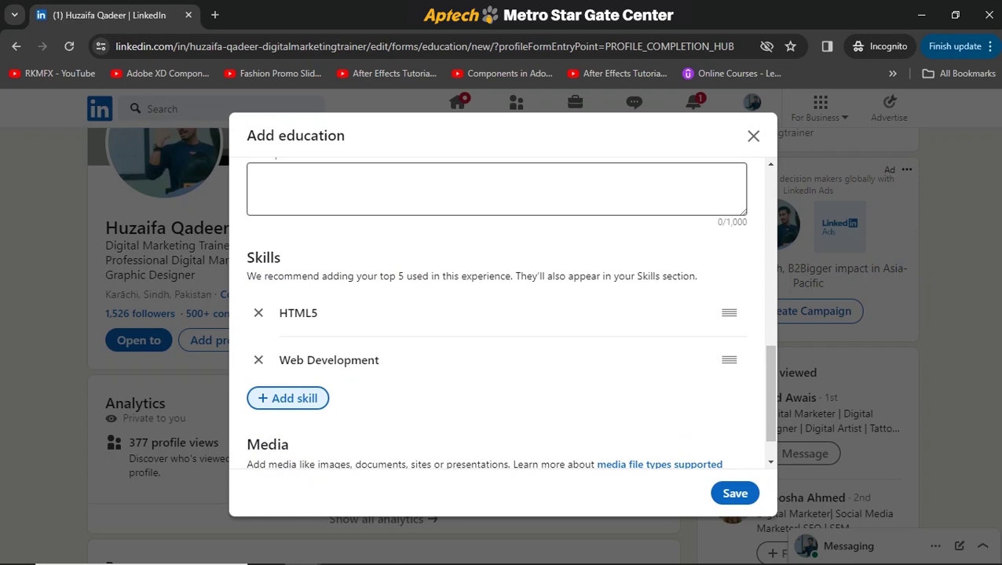
drag(770, 392, 770, 409)
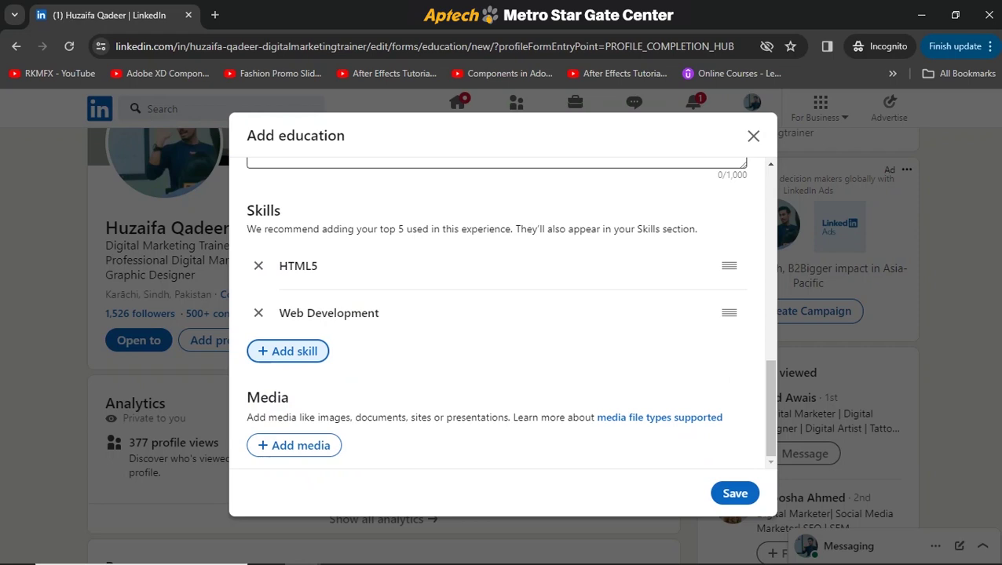
key(Tab)
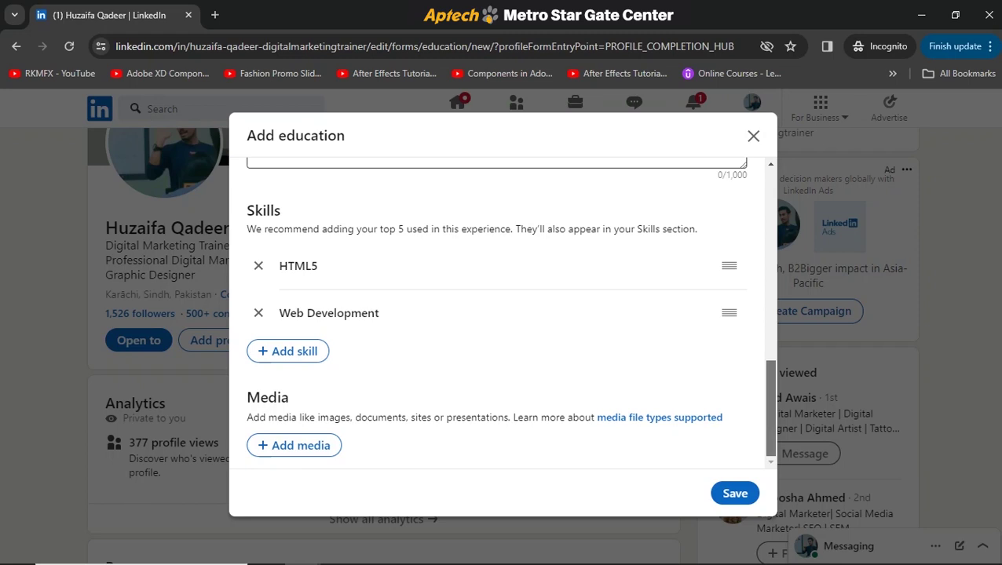
Leave the education form, switch to the Notepad checklist and highlight the words "Add Position" in item 4
drag(771, 408, 770, 218)
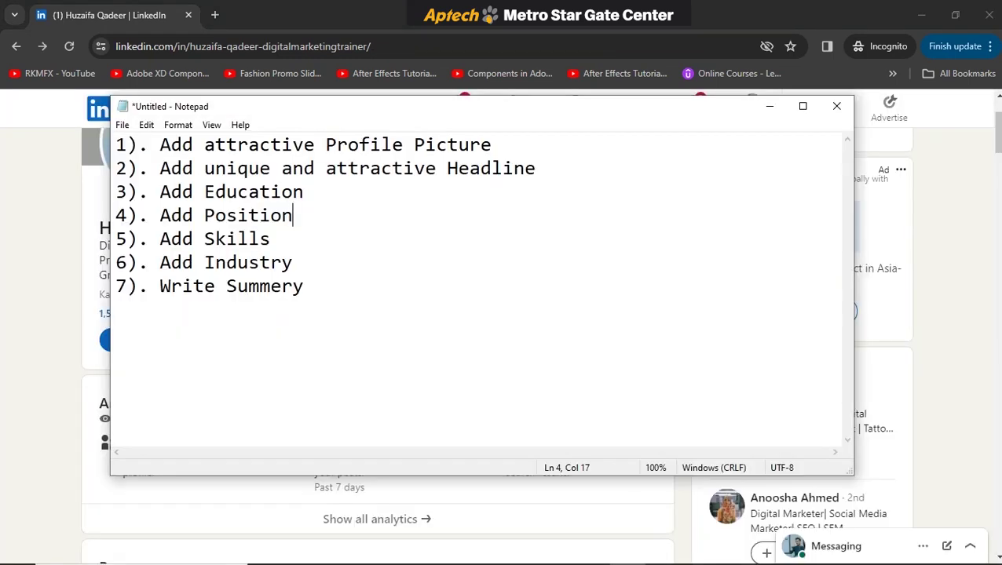
click(304, 191)
click(292, 215)
key(shift+Left)
key(shift+Left)
key(shift+Left)
key(shift+Left)
key(shift+Left)
key(shift+Left)
key(shift+Left)
key(shift+Left)
key(shift+Left)
key(shift+Left)
key(shift+Left)
key(shift+Left)
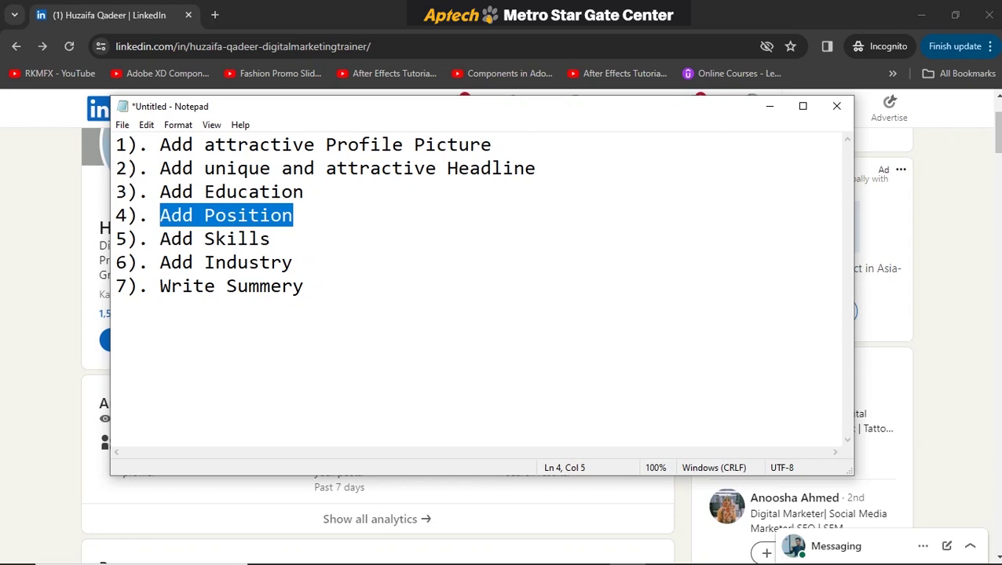
click(769, 106)
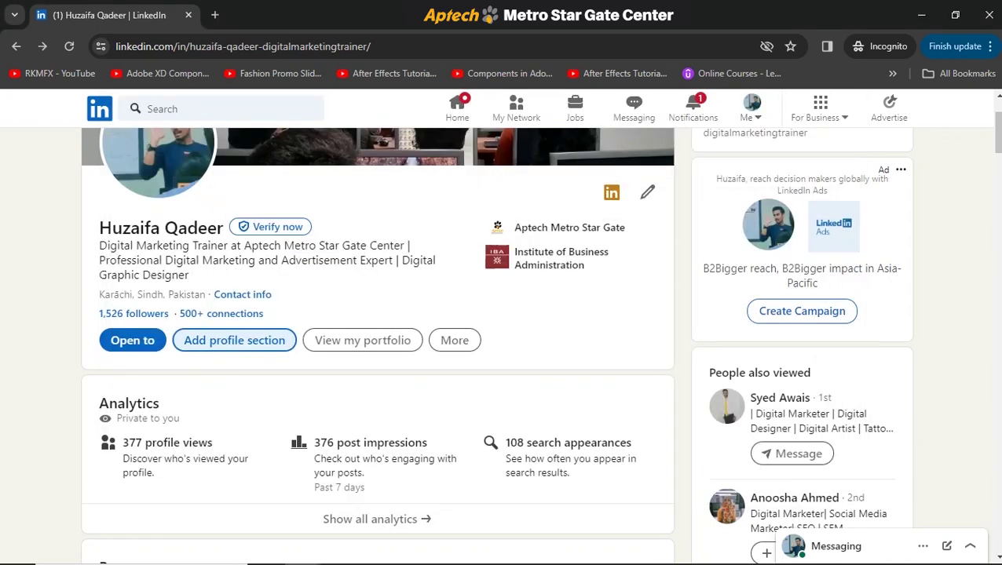
Start a new position entry on the LinkedIn profile with the title Digital Marketing Expert and employment type Full-time
click(234, 340)
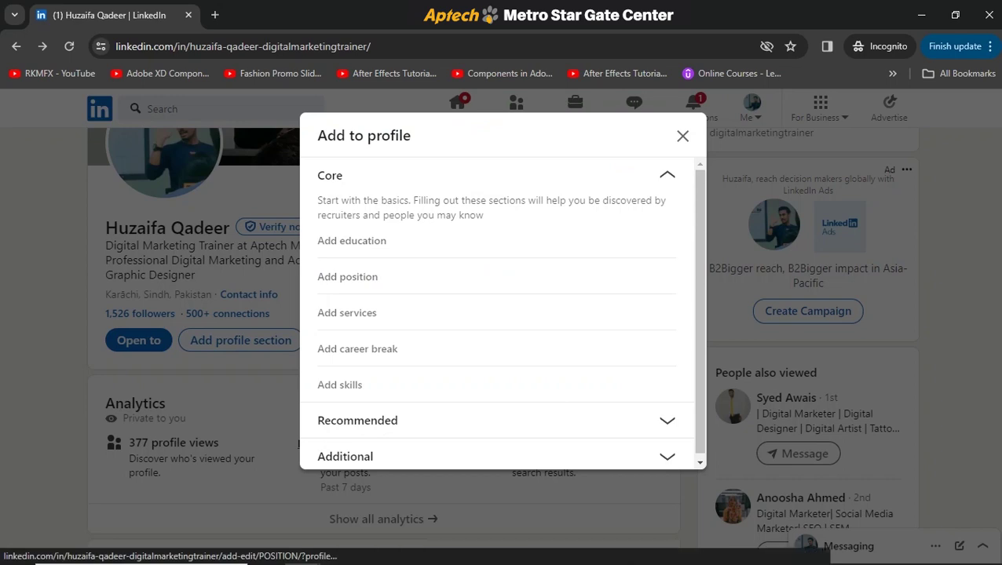
click(347, 277)
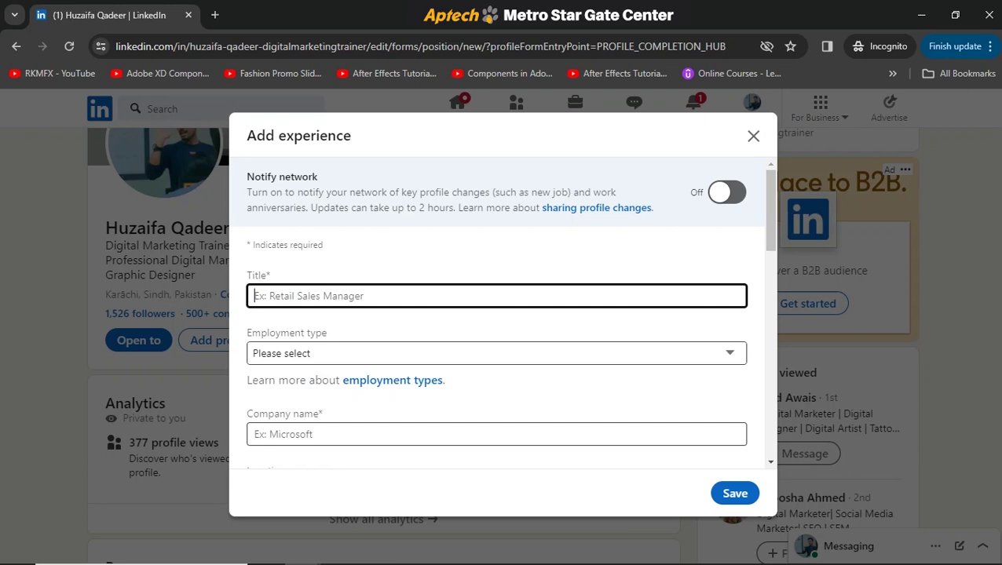
text(Digita)
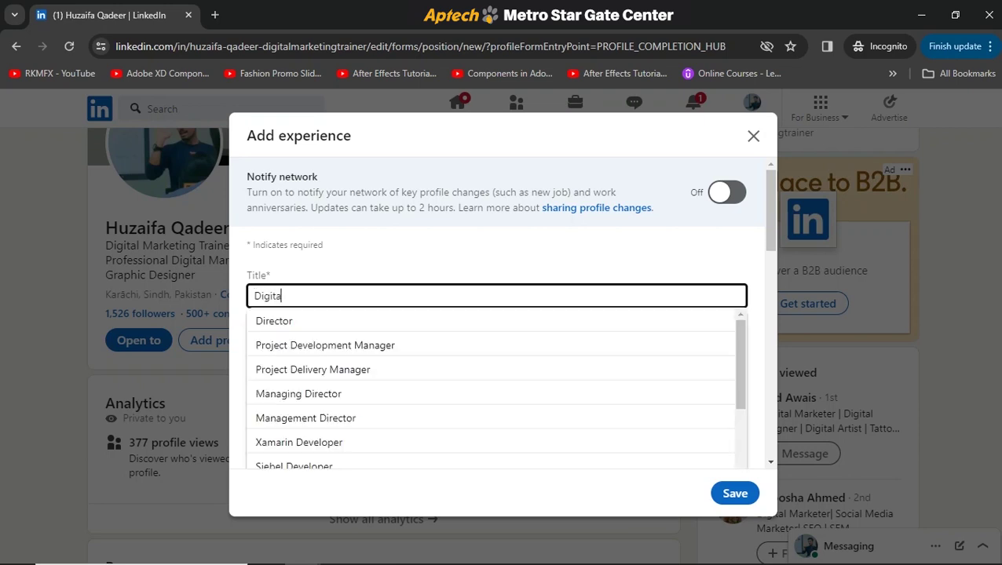
text(l Marke)
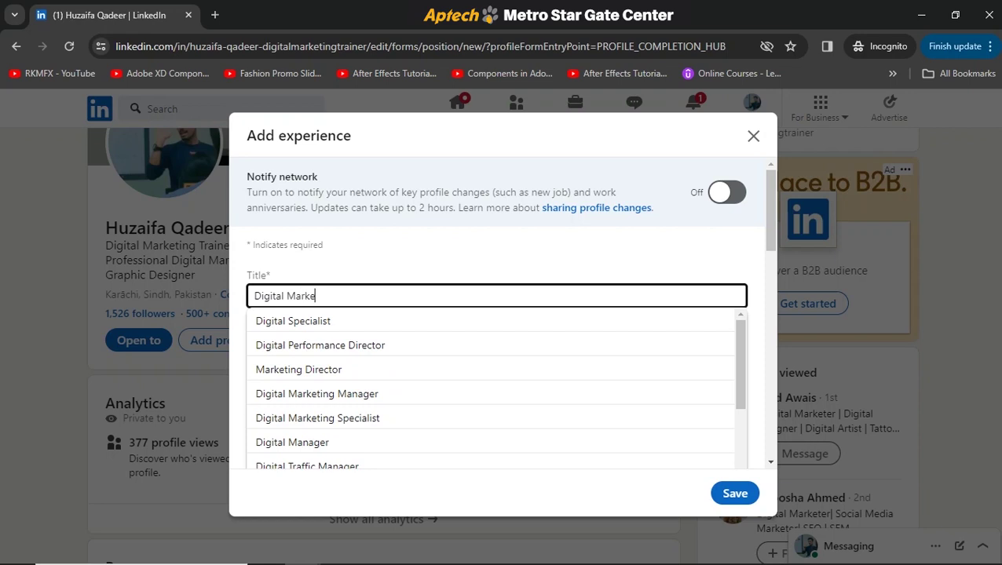
text(ting Exp)
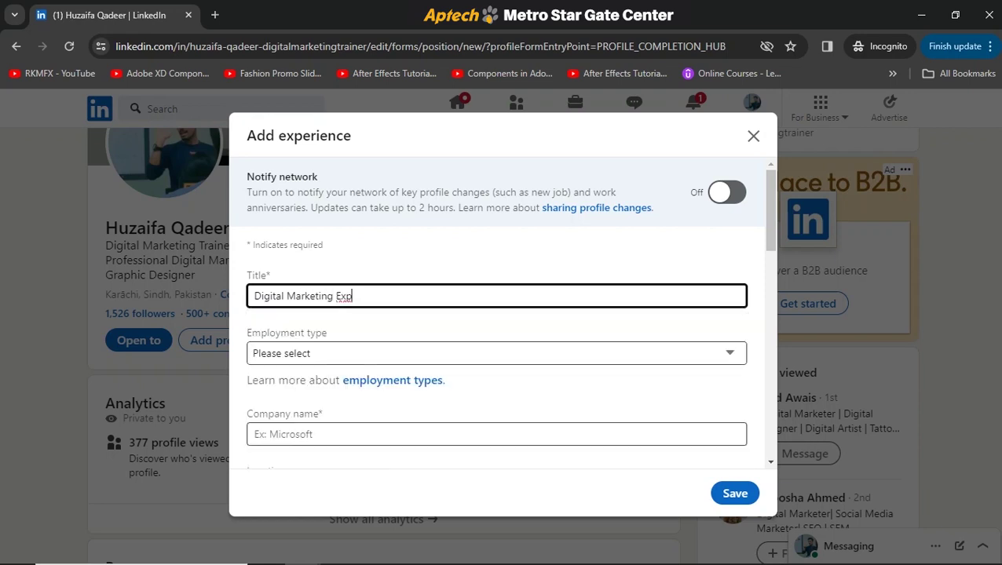
text(ert)
click(496, 353)
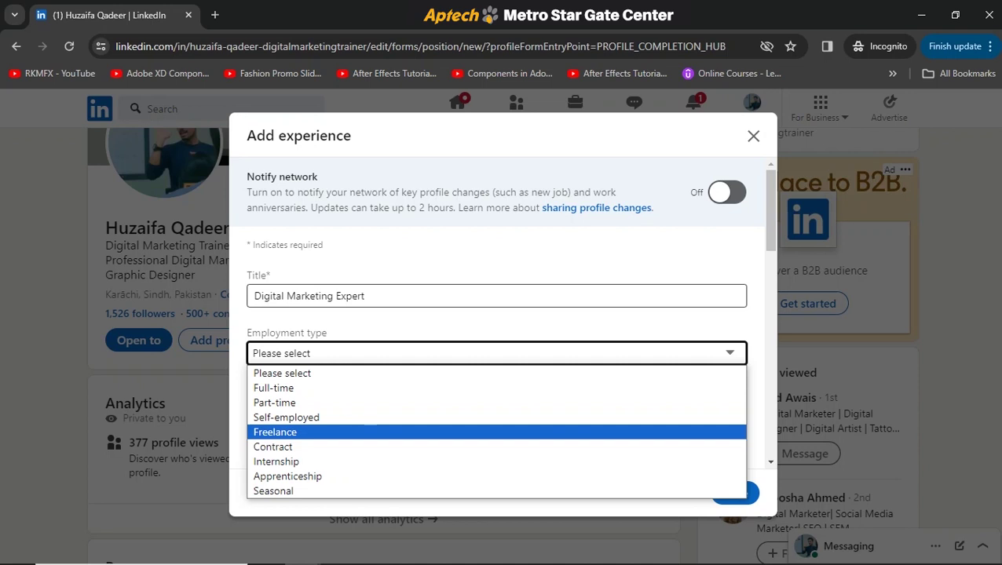
key(Return)
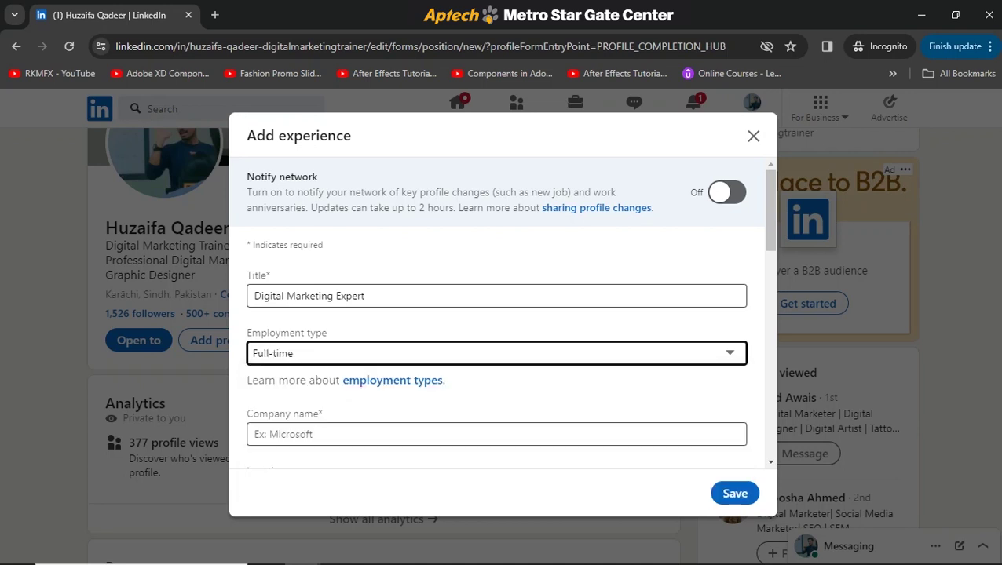
Set the position's company to Aptech Metro Star Gate, searching the company suggestions for "aptech metro"
scroll(497, 314, down, 2)
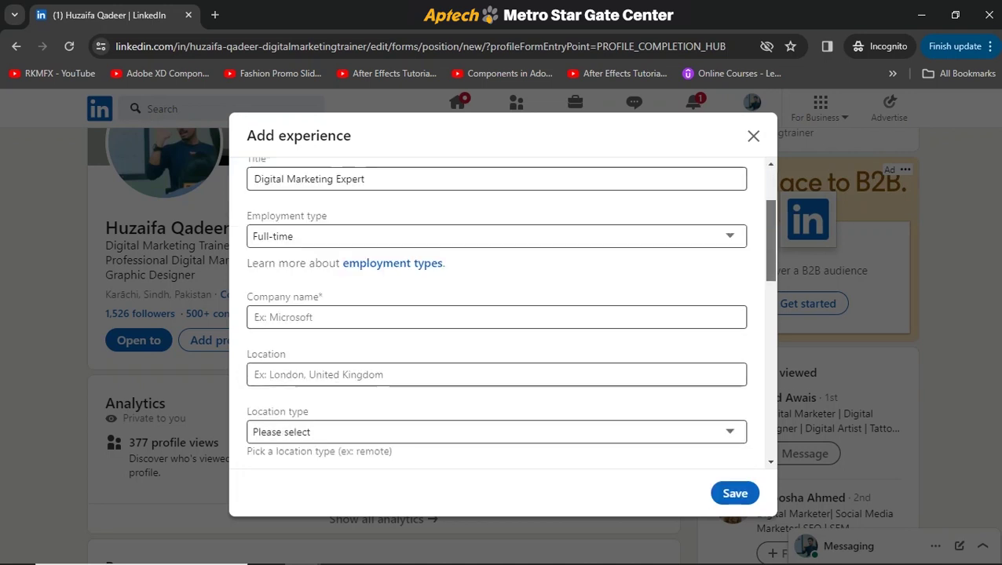
click(314, 306)
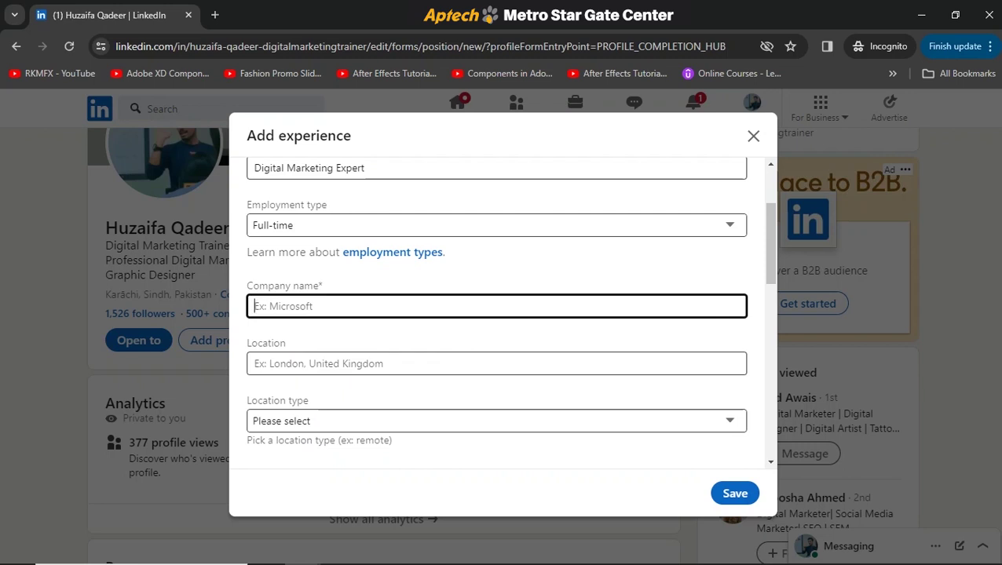
text(aptech)
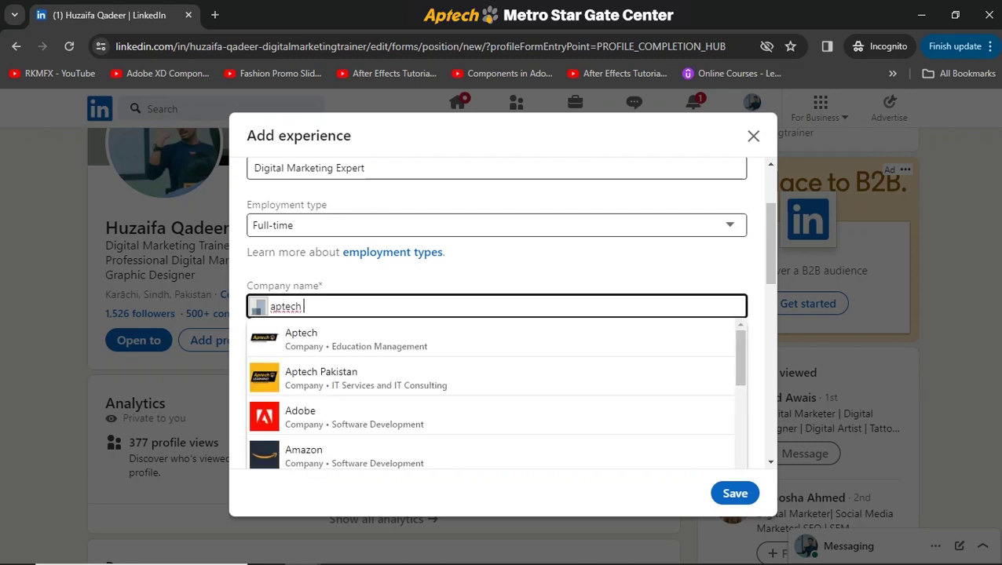
text( metro)
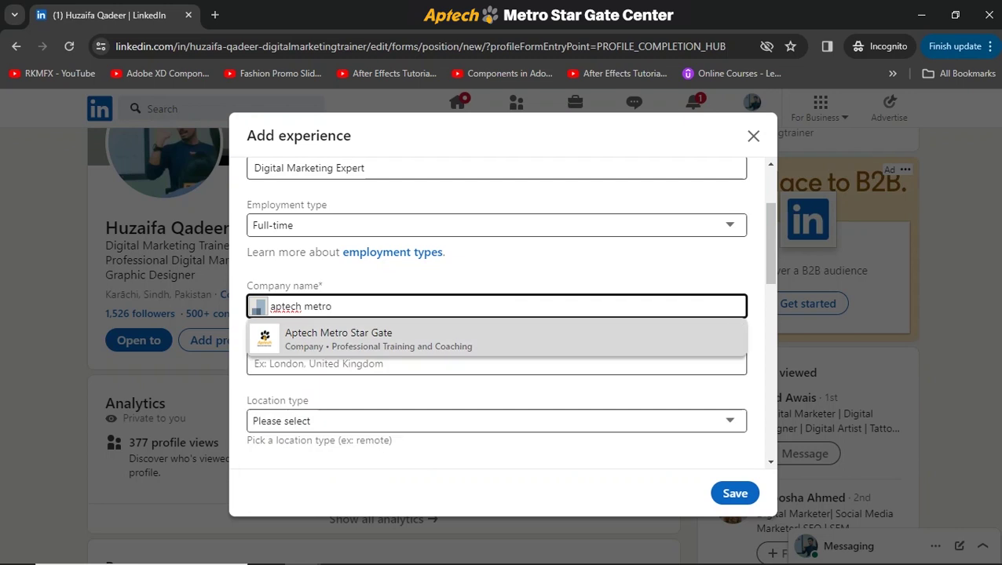
key(Return)
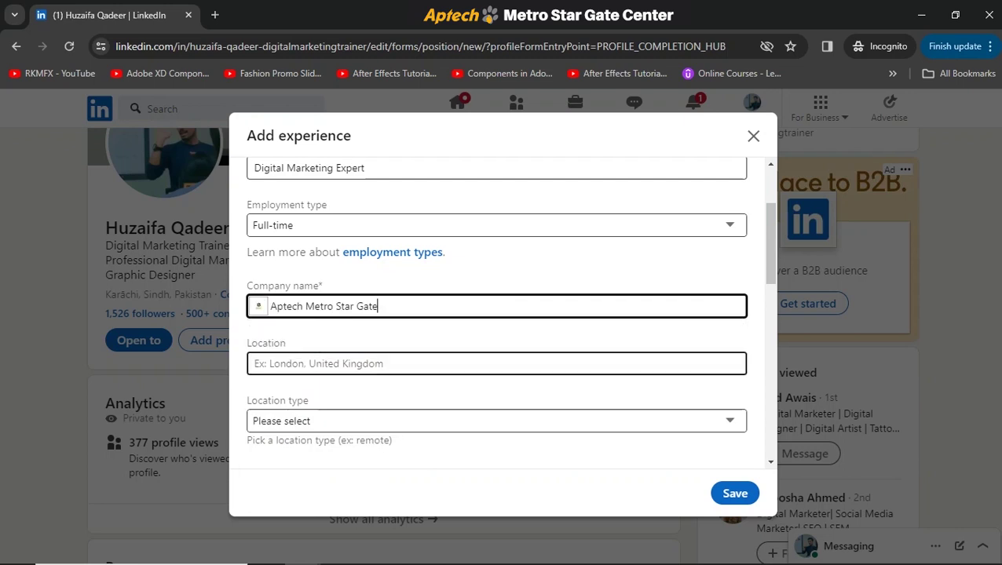
Set the position's location to Karāchi, Sindh, Pakistan, searching the location suggestions for "karachi"
click(345, 364)
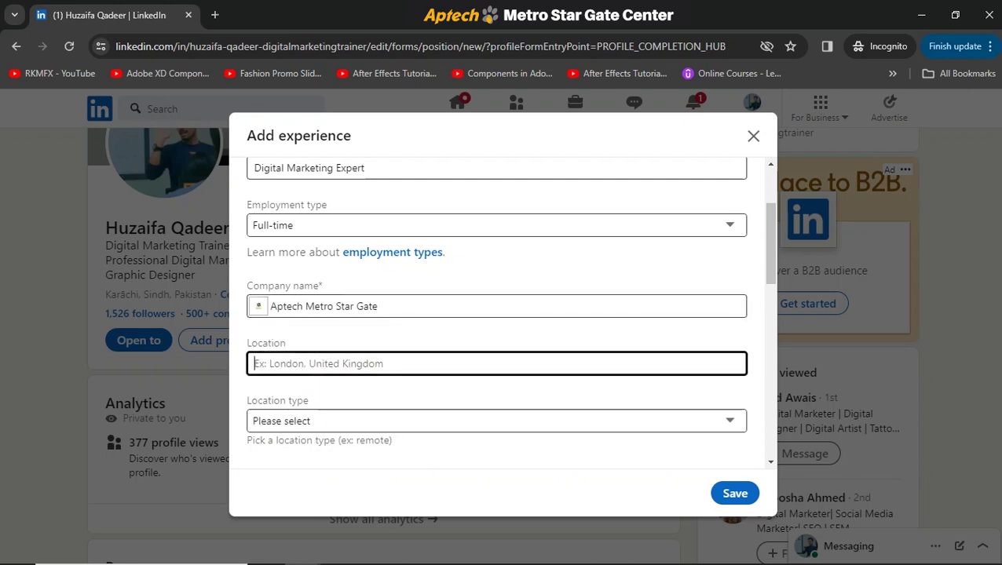
text(karachi)
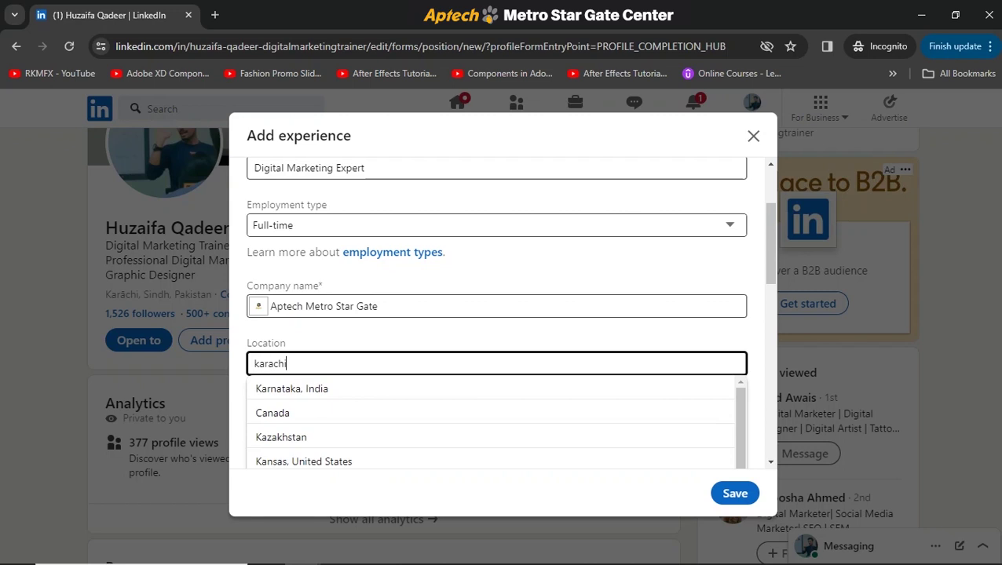
key(Down)
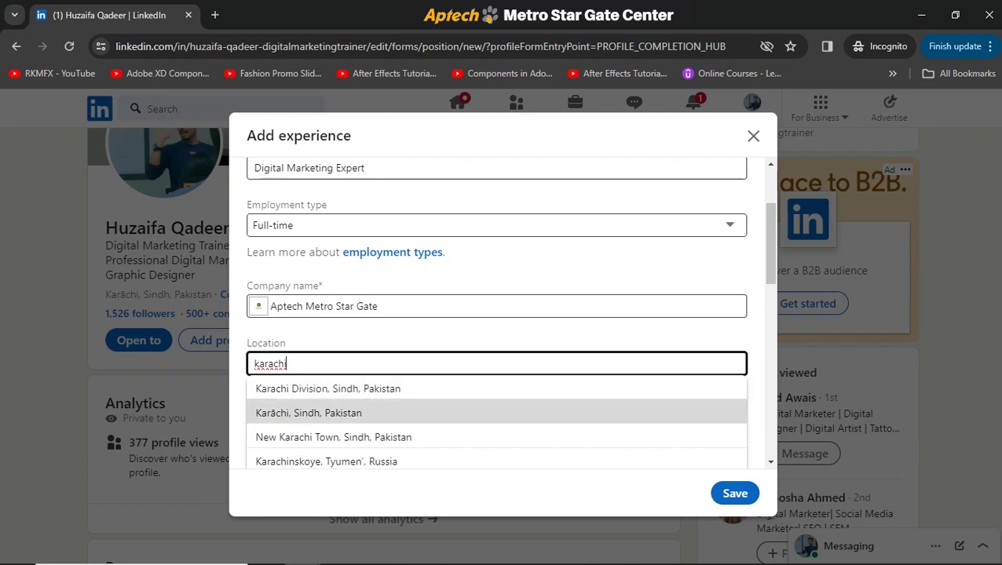
key(Return)
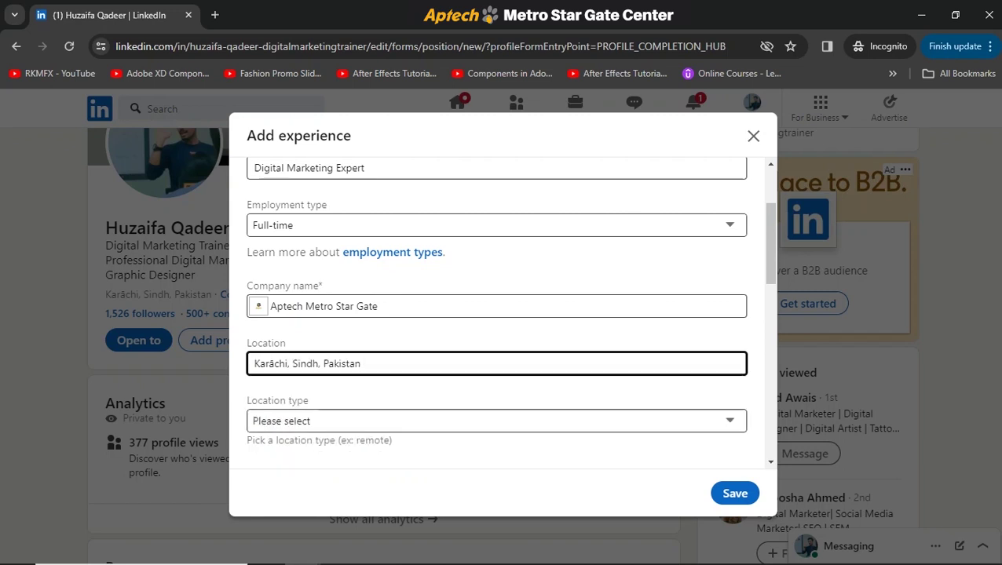
Look through the location type options and set the position's location type to On-site
drag(770, 244, 771, 292)
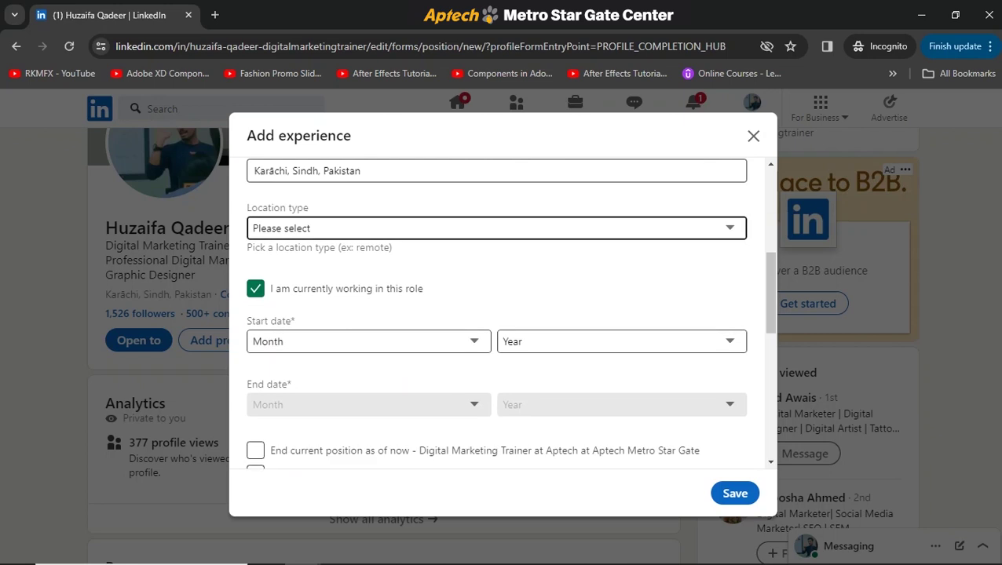
click(496, 228)
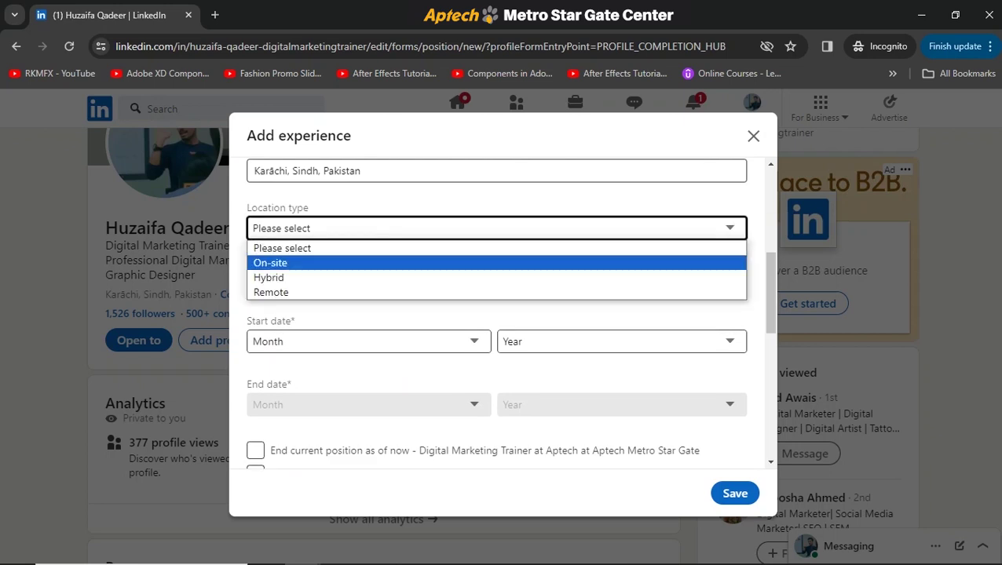
key(Down)
key(Down)
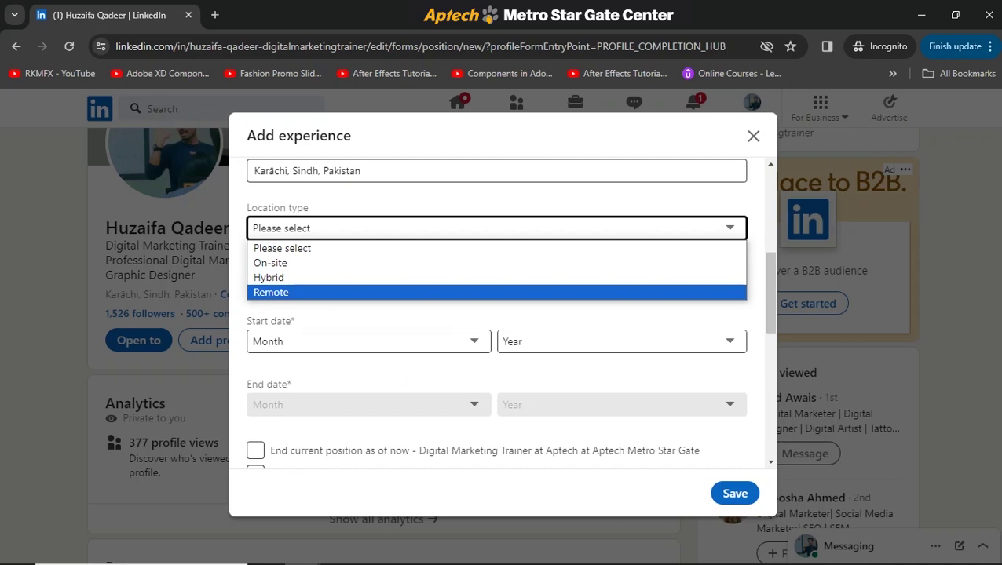
key(Up)
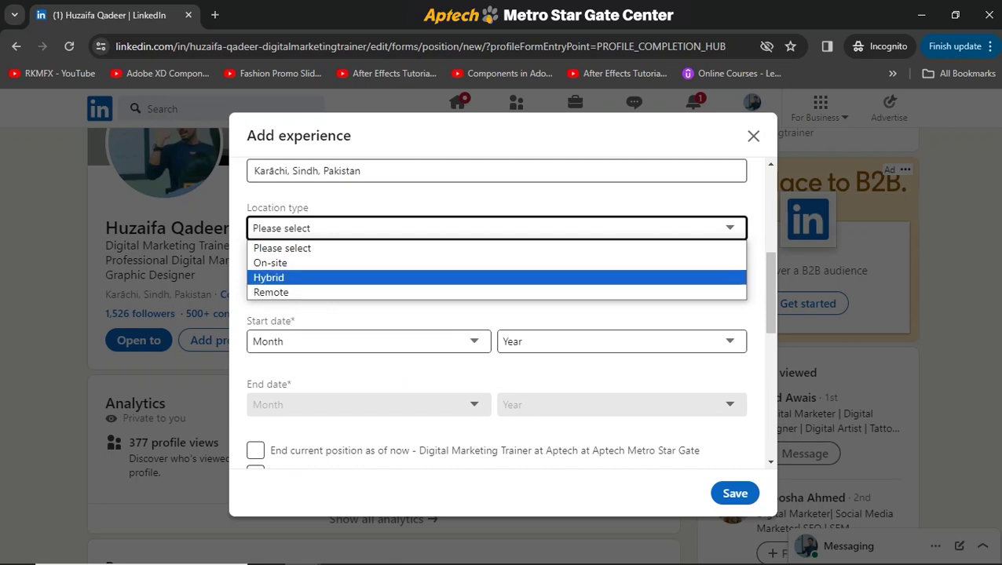
key(Up)
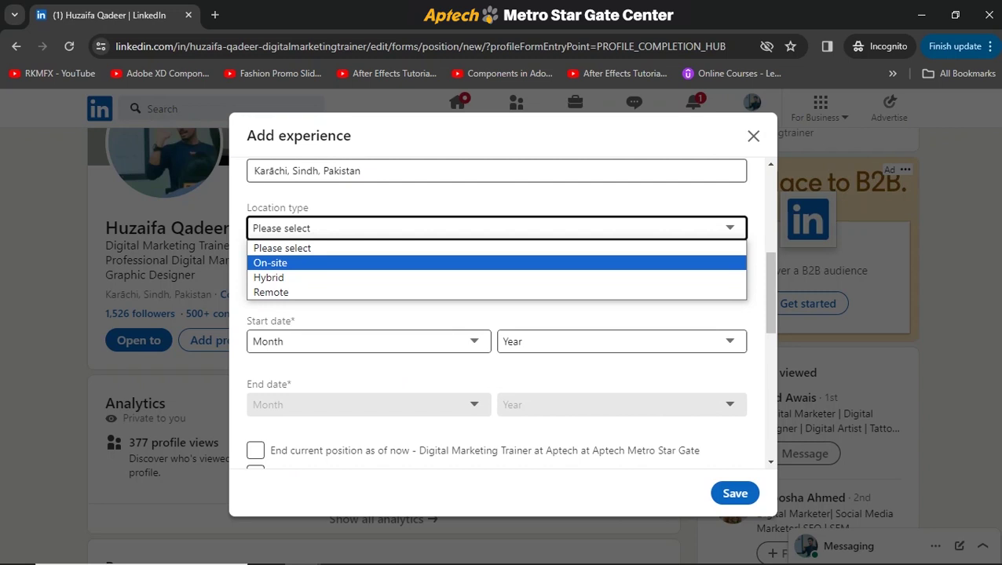
key(Return)
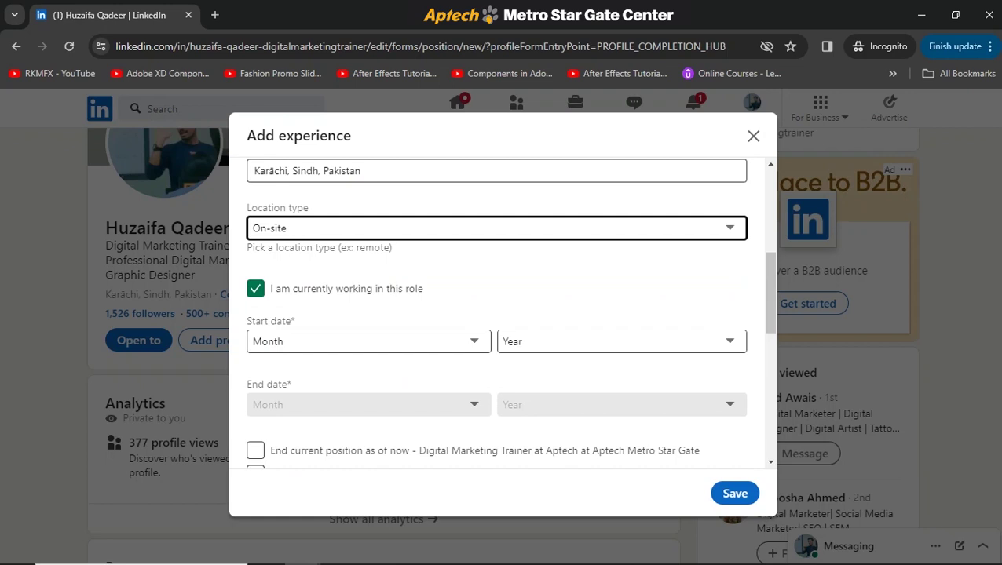
Review the remaining date, industry, headline, skills and media fields, and discard the unsaved position entry
scroll(510, 310, down, 2)
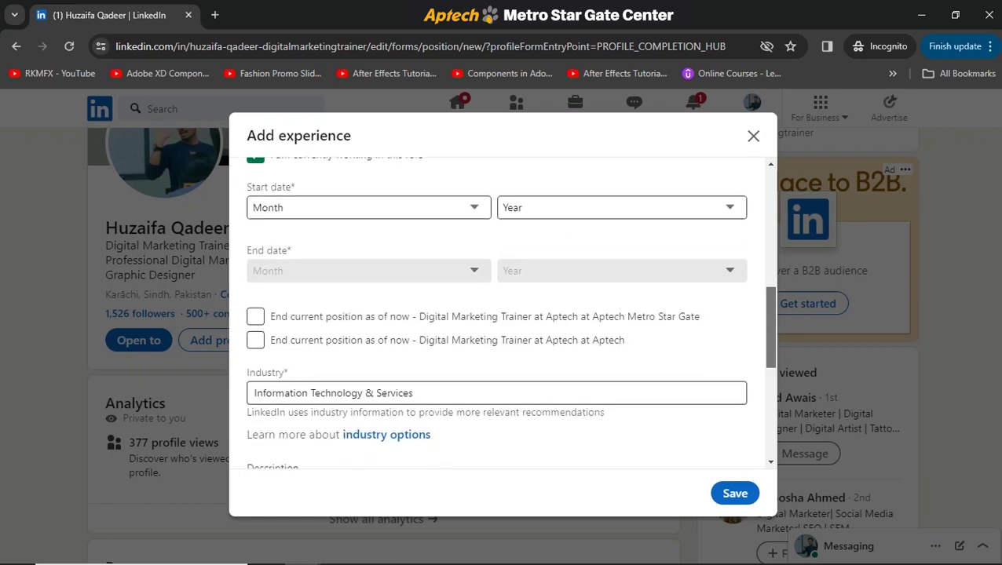
scroll(509, 310, down, 4)
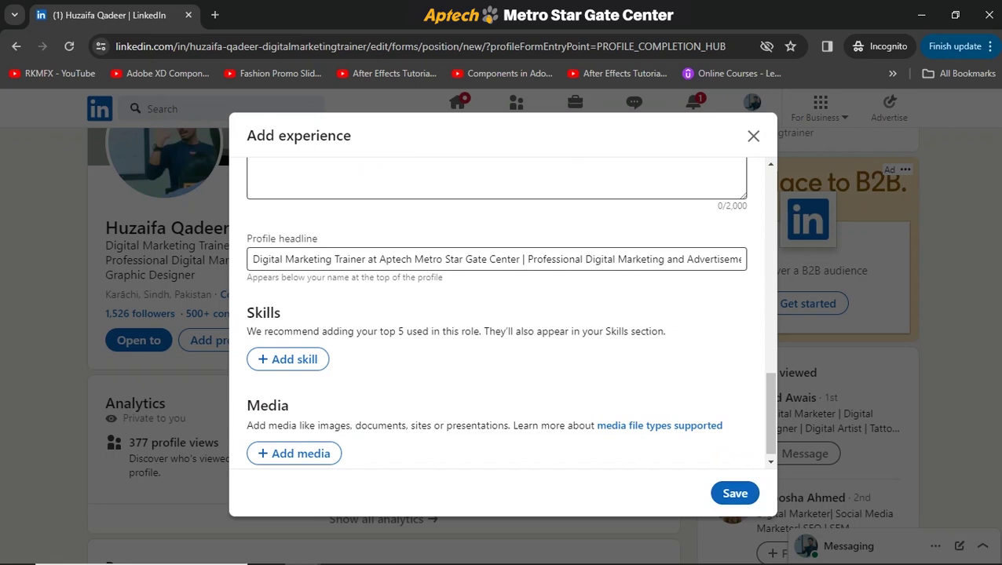
click(753, 136)
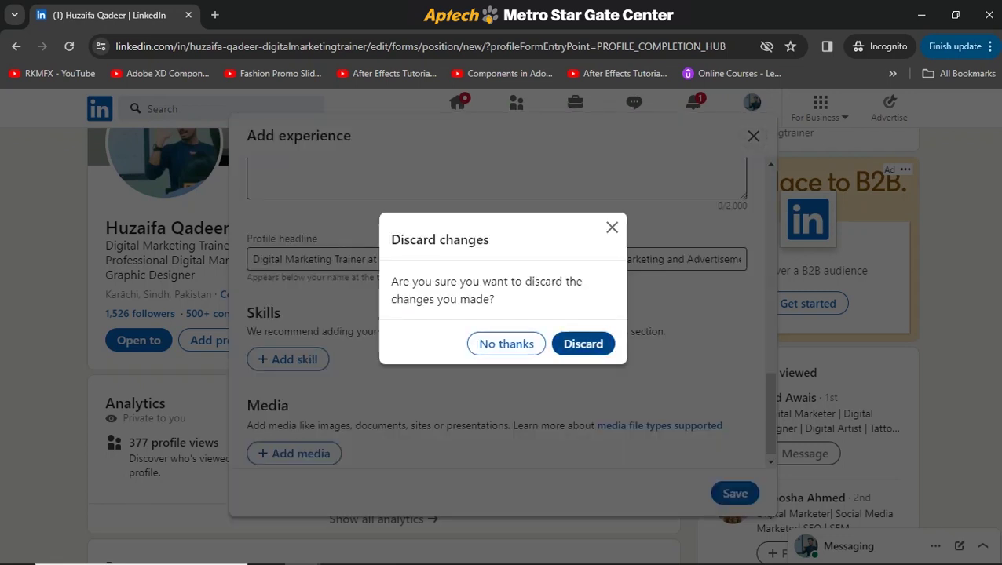
key(Return)
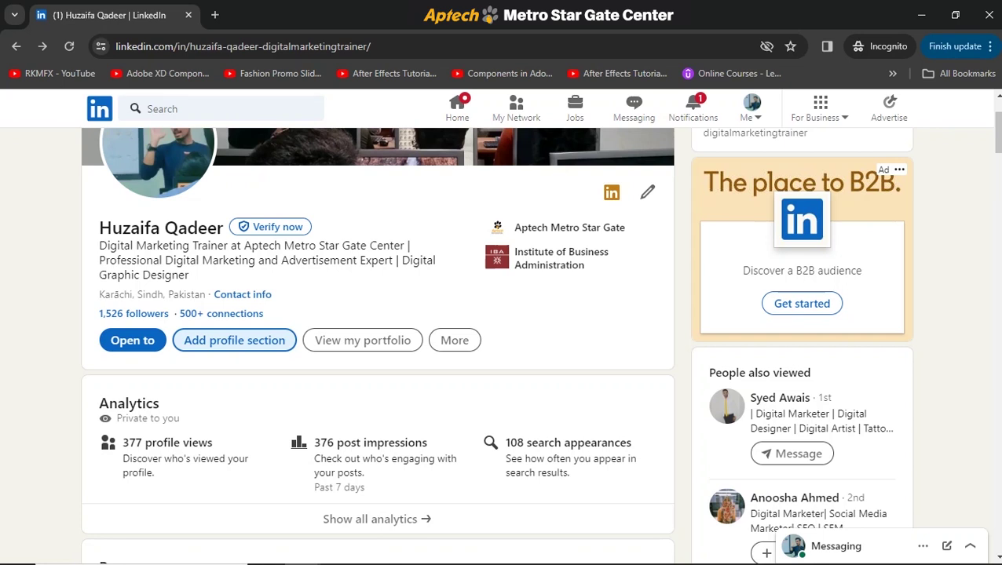
Start another new position entry and set its title to Web Designer from the suggestions for "Web"
click(234, 340)
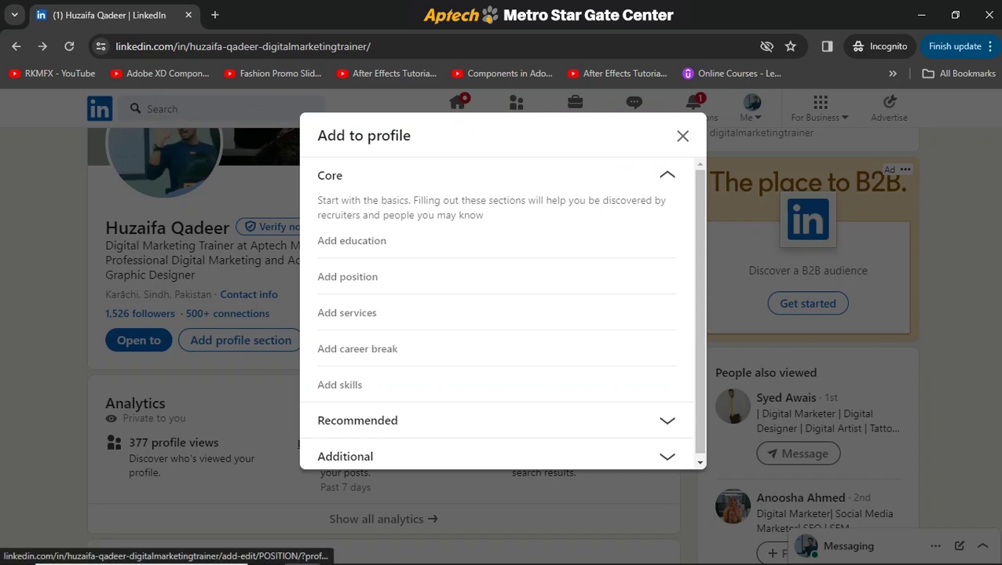
click(347, 276)
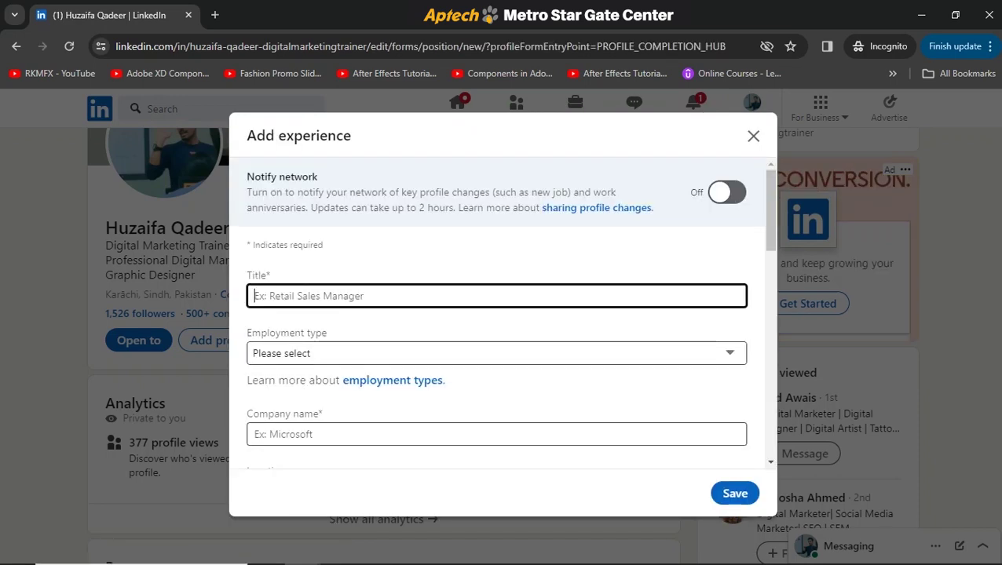
text(Web)
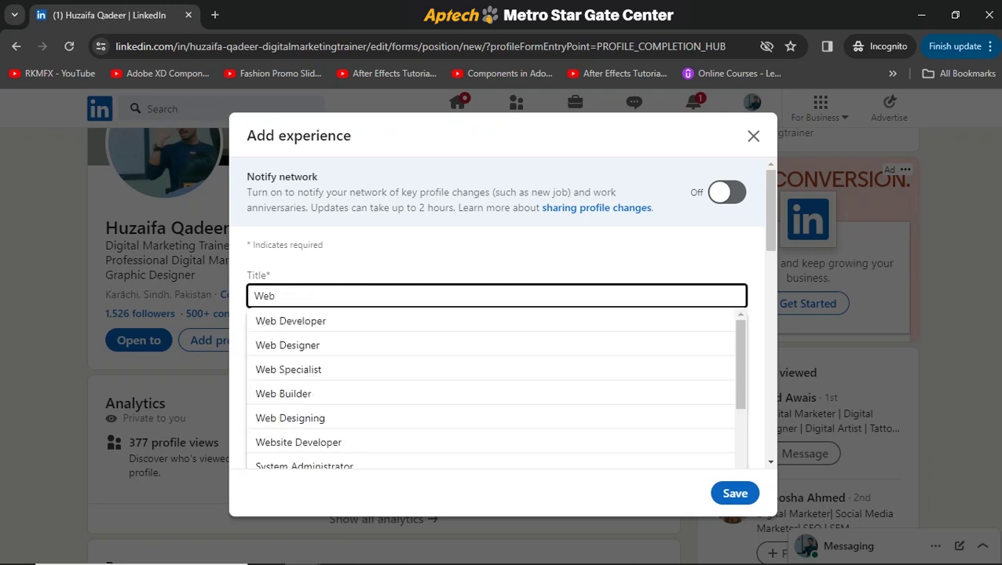
key(Down)
key(Down)
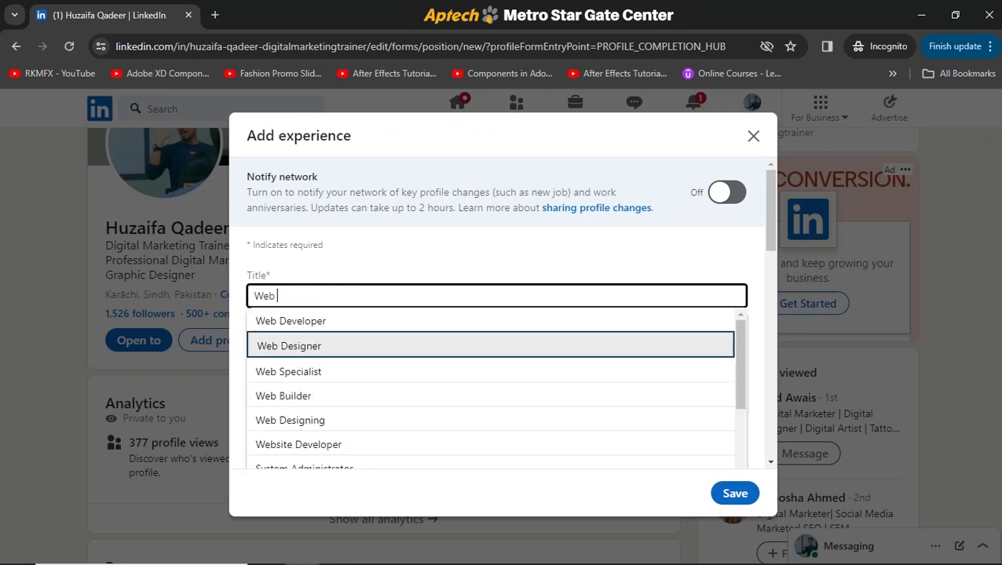
key(Escape)
key(Down)
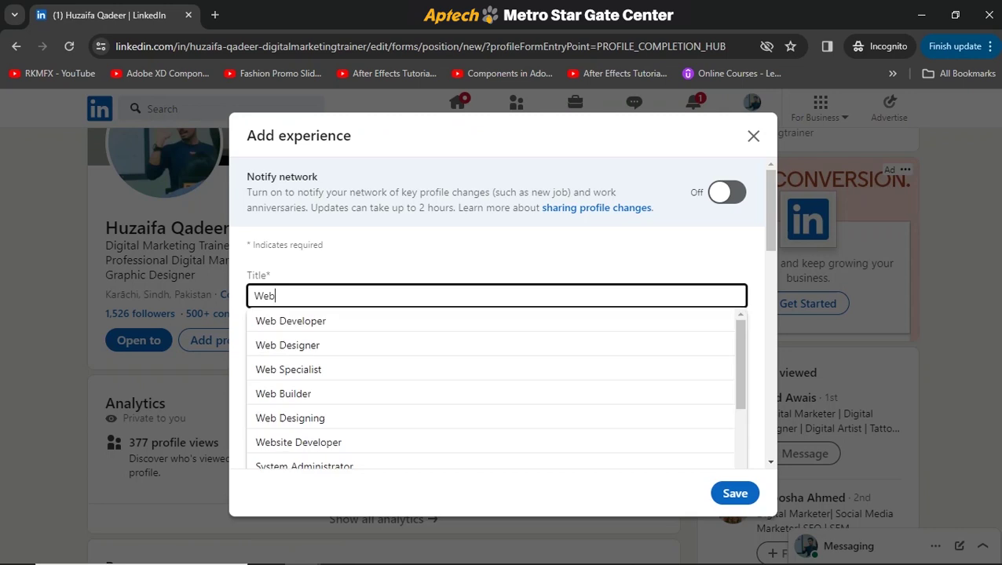
key(Down)
key(Down)
key(Return)
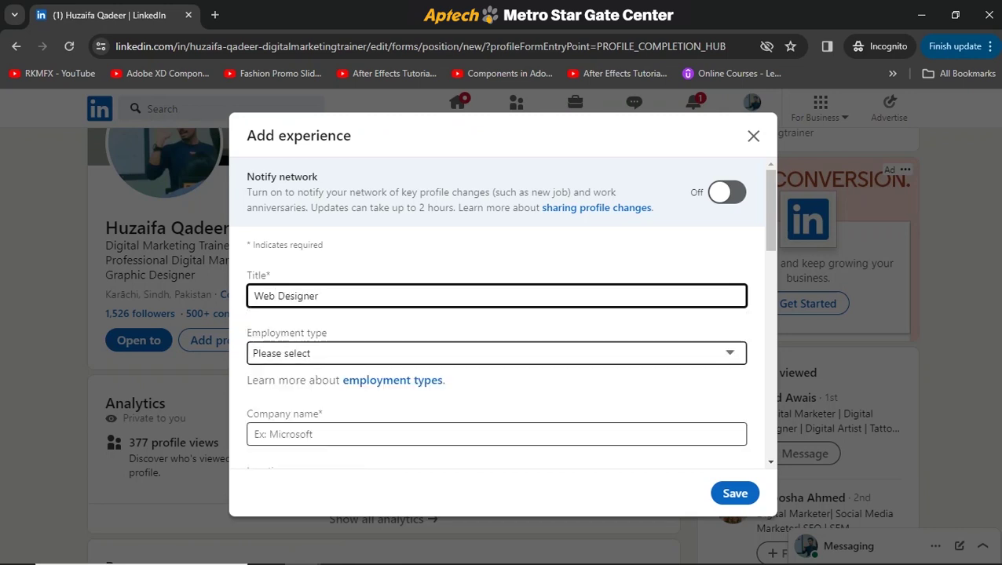
Set the Web Designer position's employment type to Self-employed
key(Tab)
key(alt+Down)
key(Down)
key(Down)
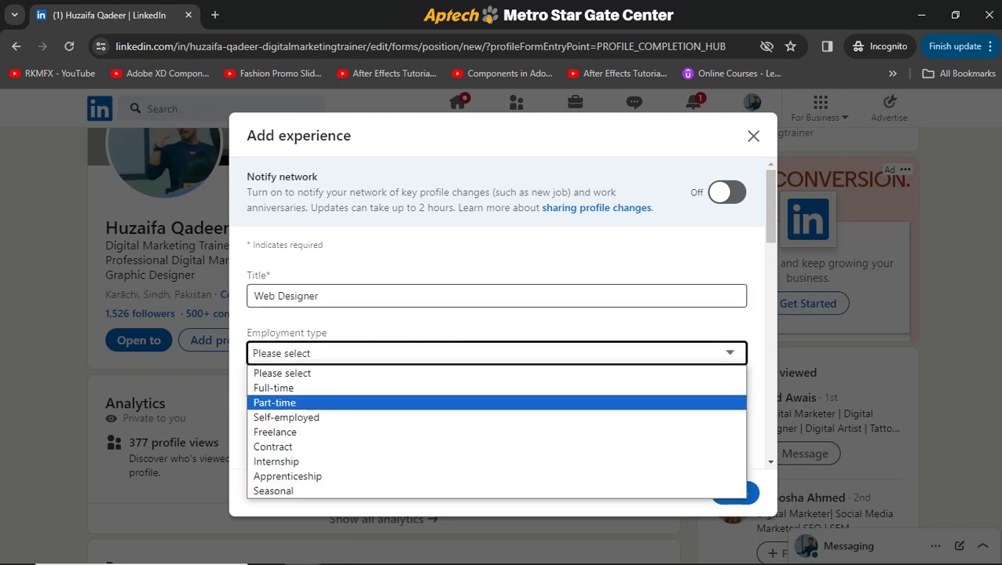
key(Down)
key(Return)
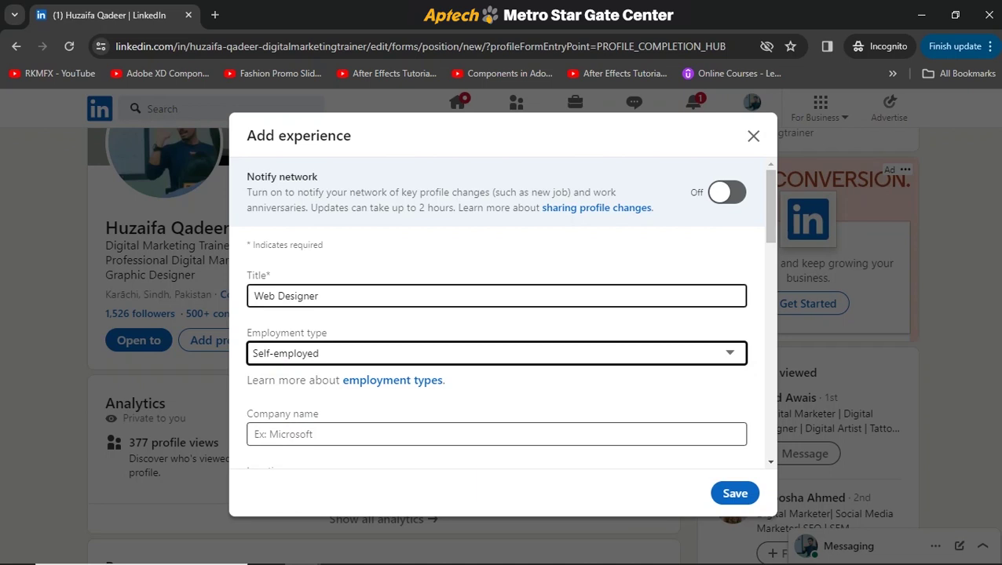
Enter the profile owner's full name as the position's company name
drag(770, 208, 771, 242)
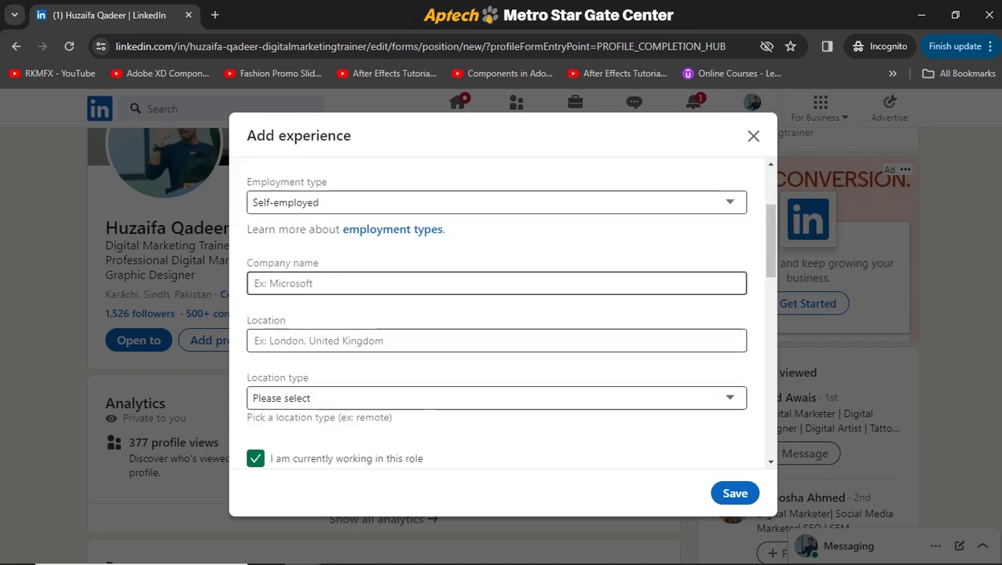
click(392, 284)
text(Hu)
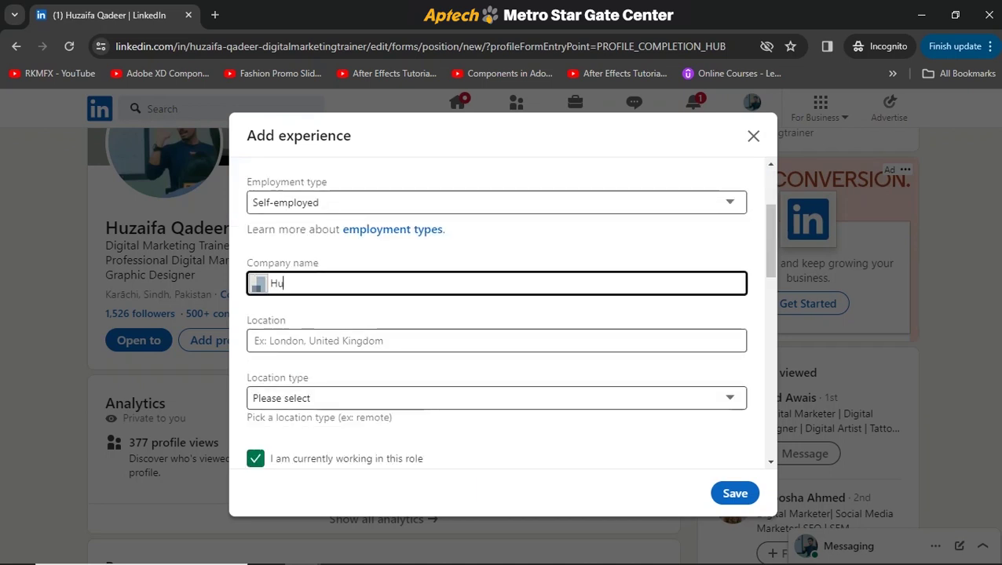
text(zaifa Qadeer)
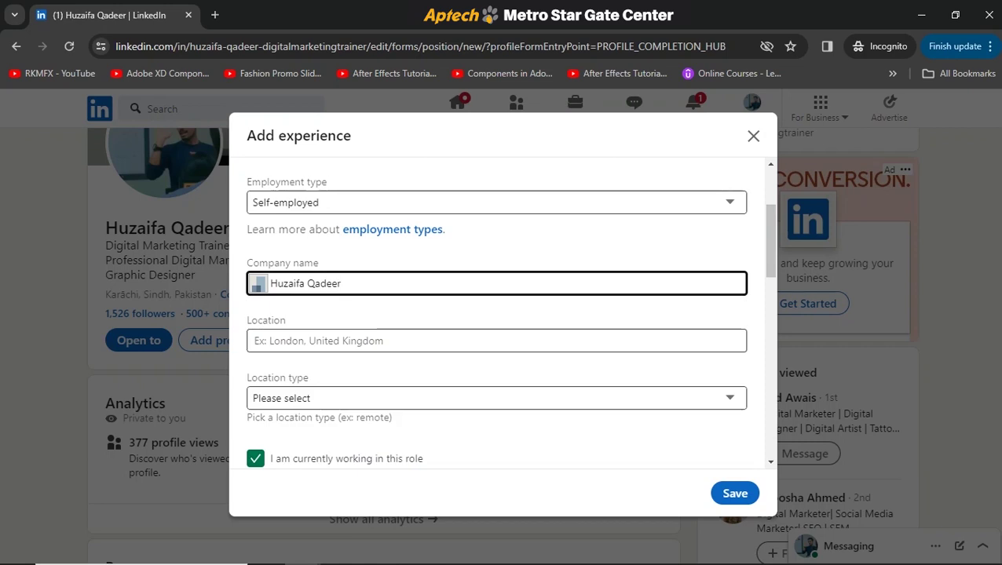
Set the position's location type to Remote, and discard the unsaved position entry
click(377, 341)
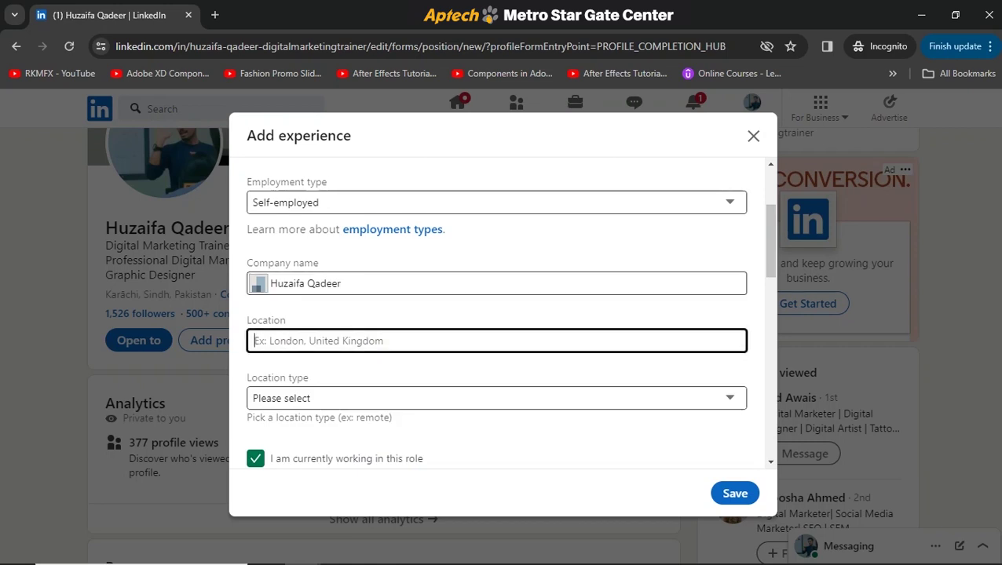
click(496, 398)
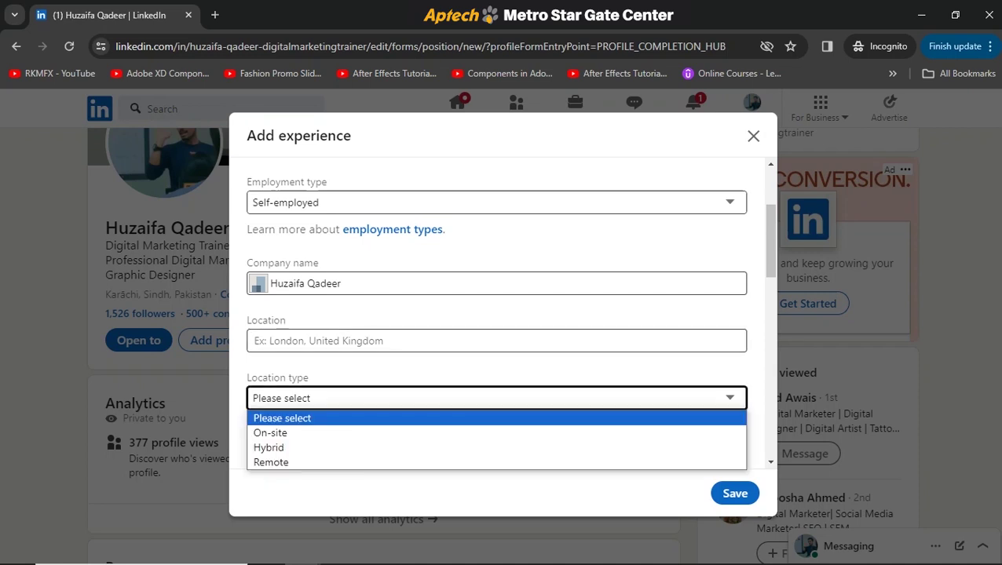
key(Down)
key(Down)
key(Down)
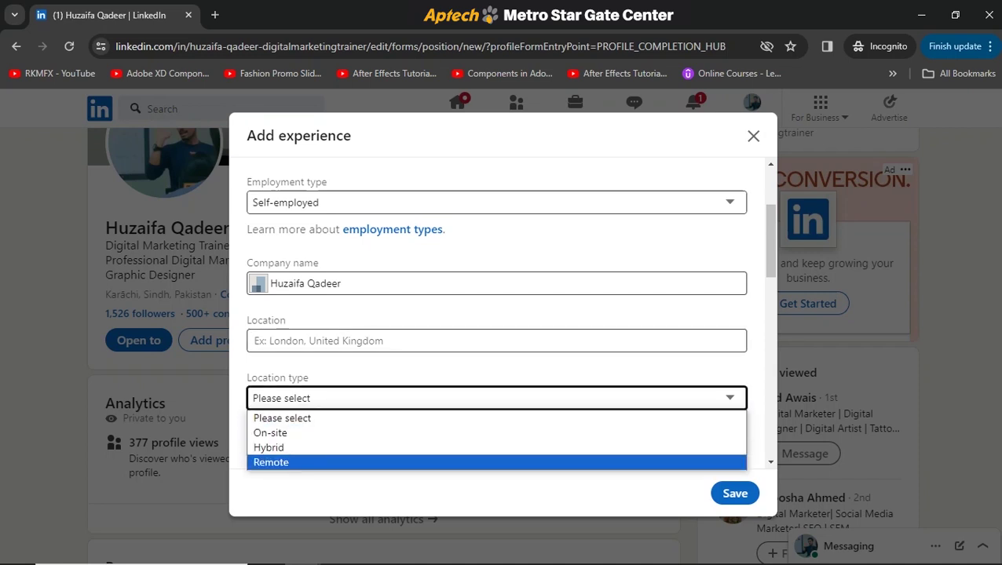
key(Return)
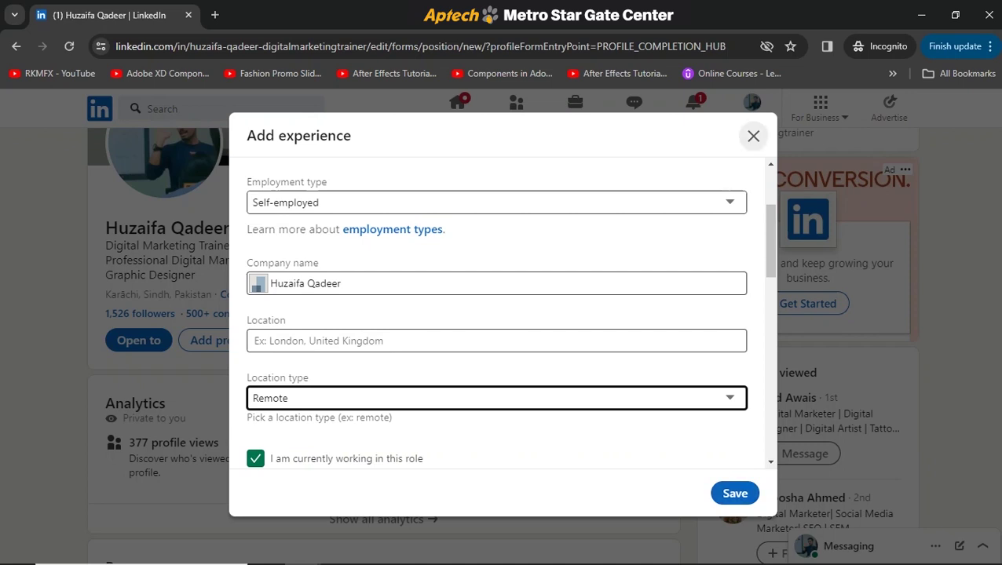
click(753, 136)
click(583, 344)
Switch to the Notepad checklist and mark the Add Skills item as the next topic
click(626, 549)
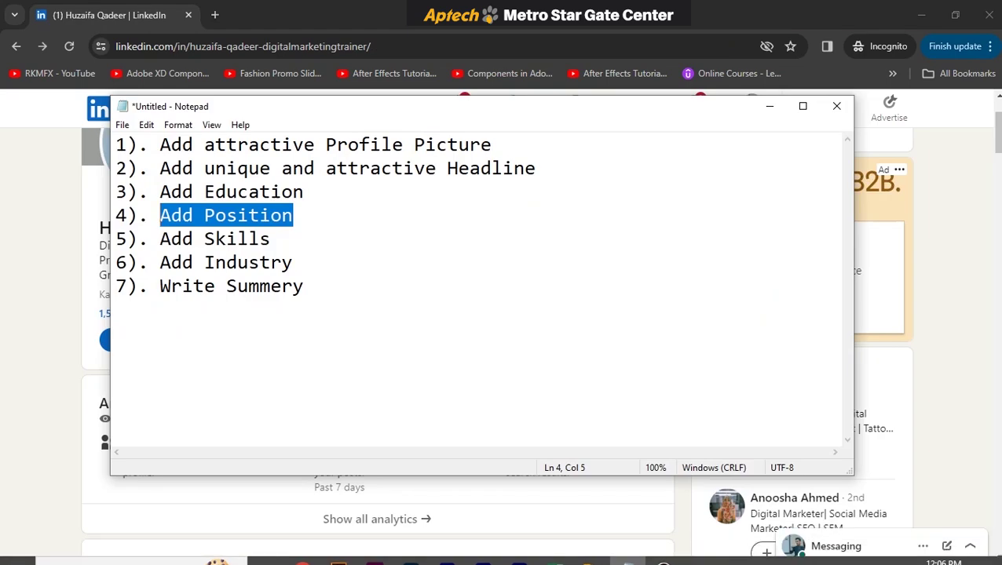
click(260, 240)
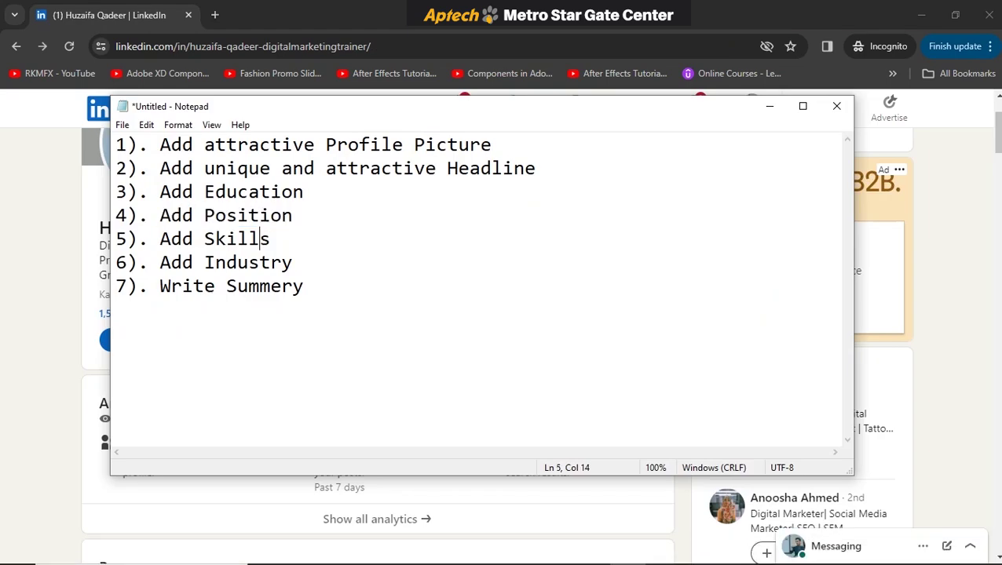
key(Right)
key(shift+Left)
key(shift+Left)
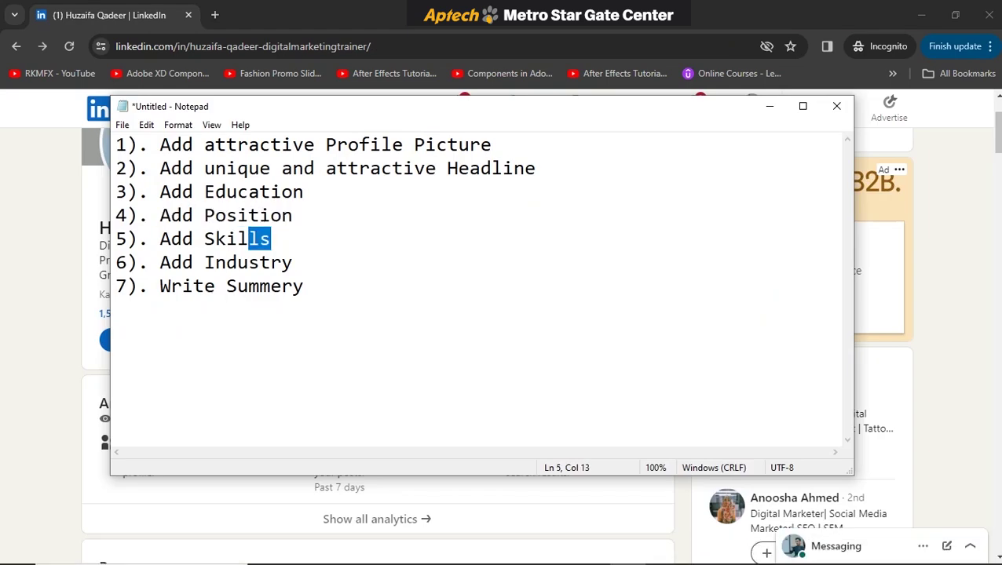
Highlight the Add Industry item in the checklist and move on to the Write Summery item
key(Down)
key(End)
key(shift+Left)
key(shift+Left)
key(shift+Left)
key(shift+Left)
key(shift+Left)
key(shift+Left)
key(shift+Left)
key(shift+Left)
key(shift+Left)
key(shift+Left)
key(shift+Left)
key(shift+Left)
key(shift+Left)
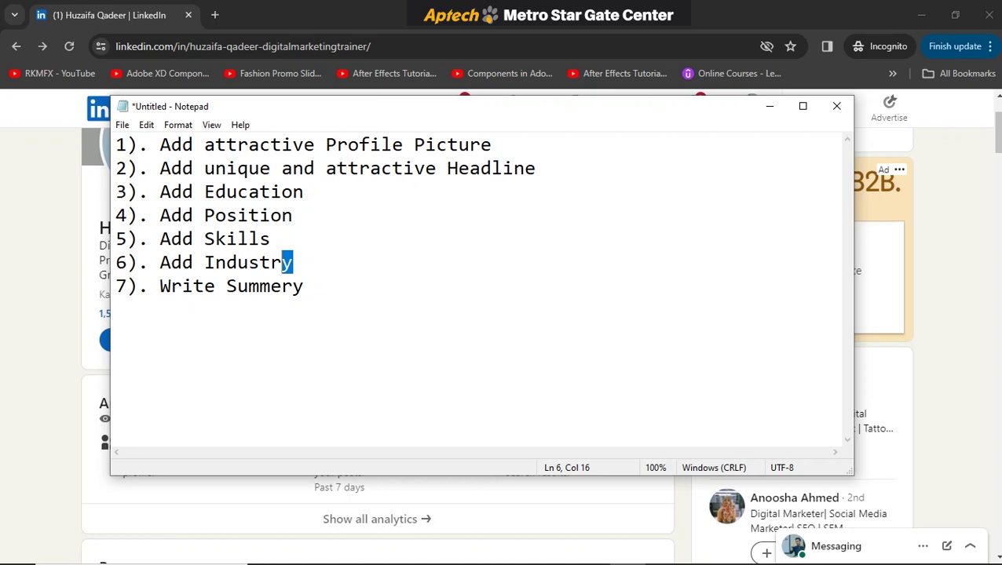
key(shift+Right)
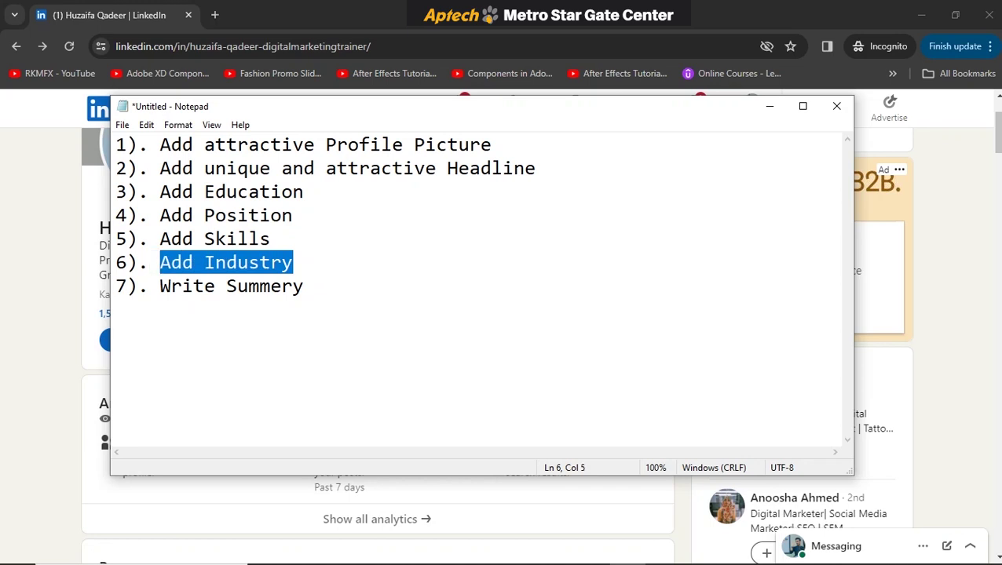
click(303, 286)
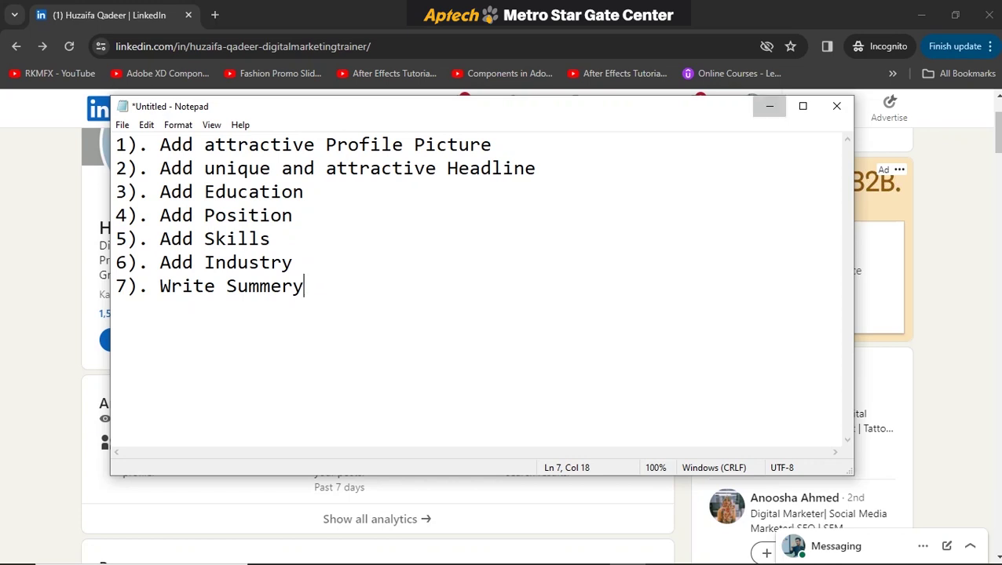
Return to the LinkedIn profile and highlight the full headline text under the profile name
click(769, 106)
scroll(377, 345, up, 2)
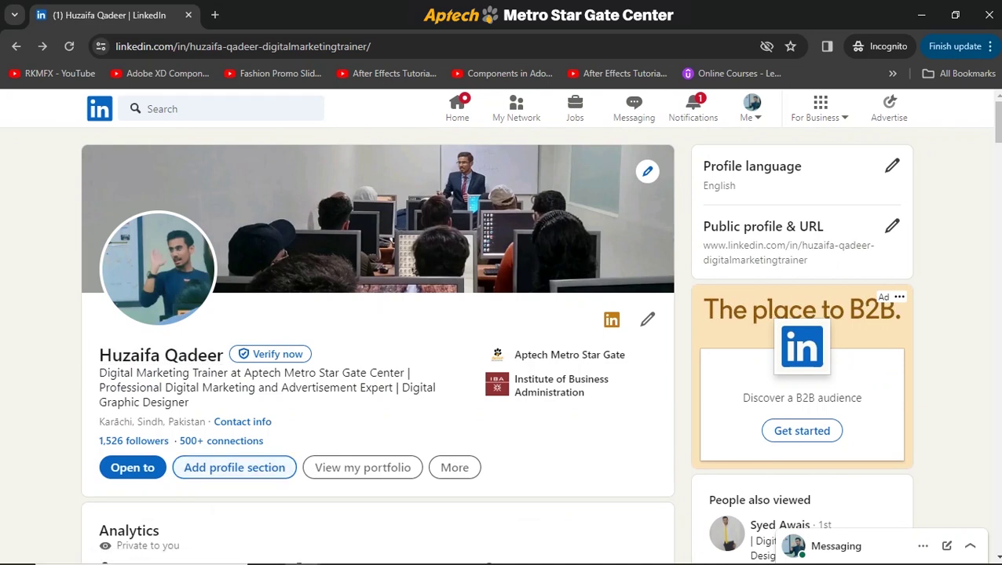
drag(190, 402, 99, 373)
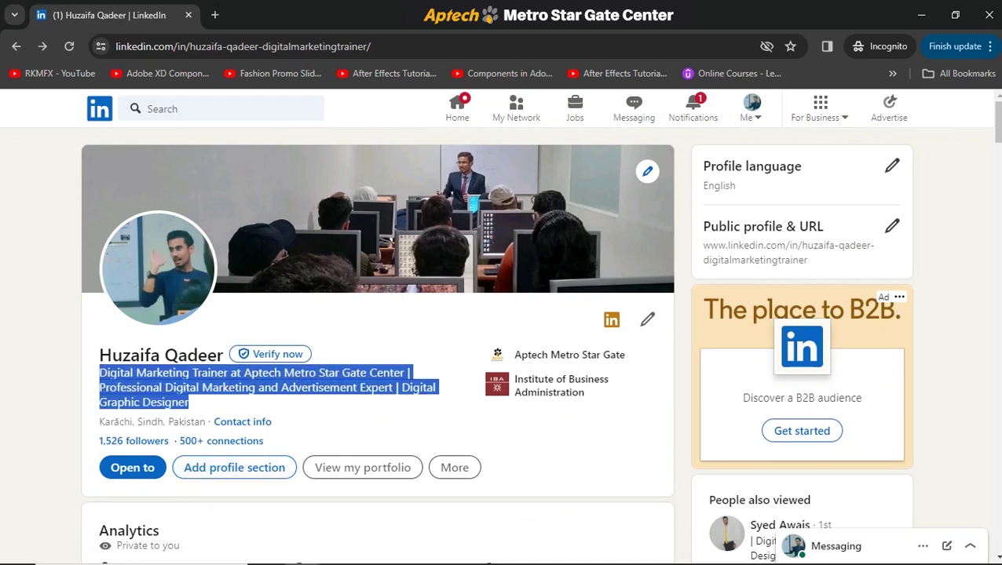
Find the profile's About section, expand its full text and read through the summary
scroll(377, 345, down, 8)
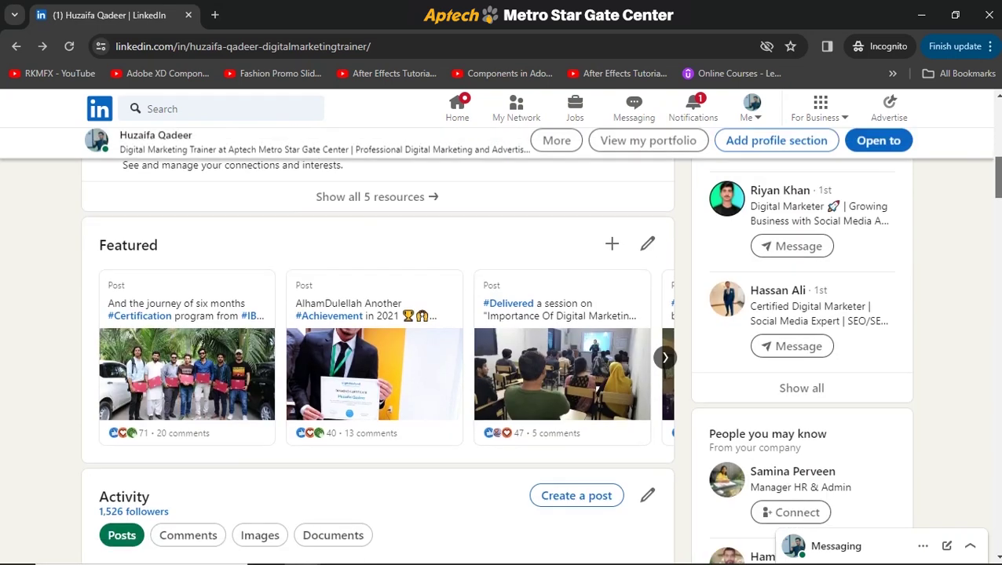
scroll(377, 346, up, 1)
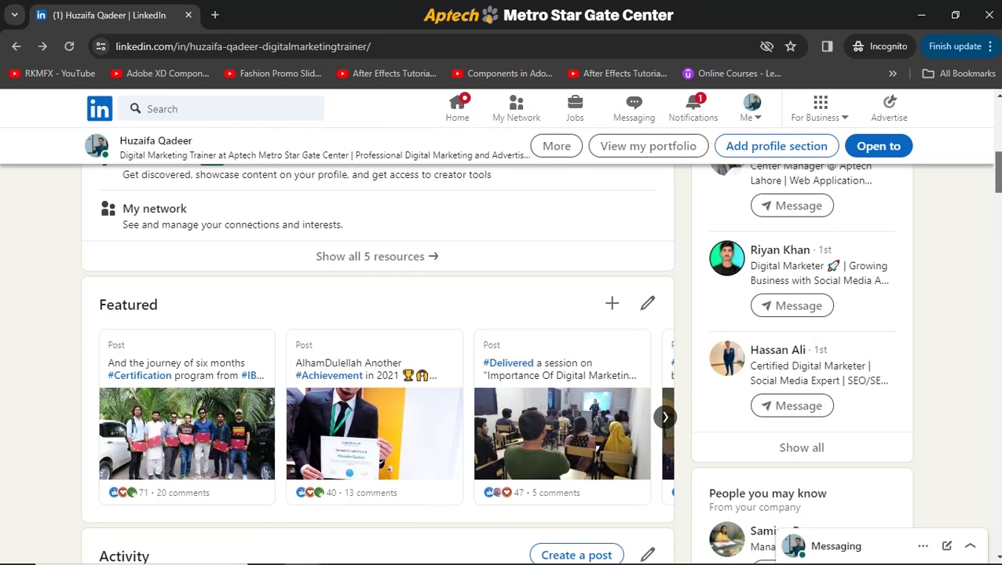
scroll(377, 346, down, 5)
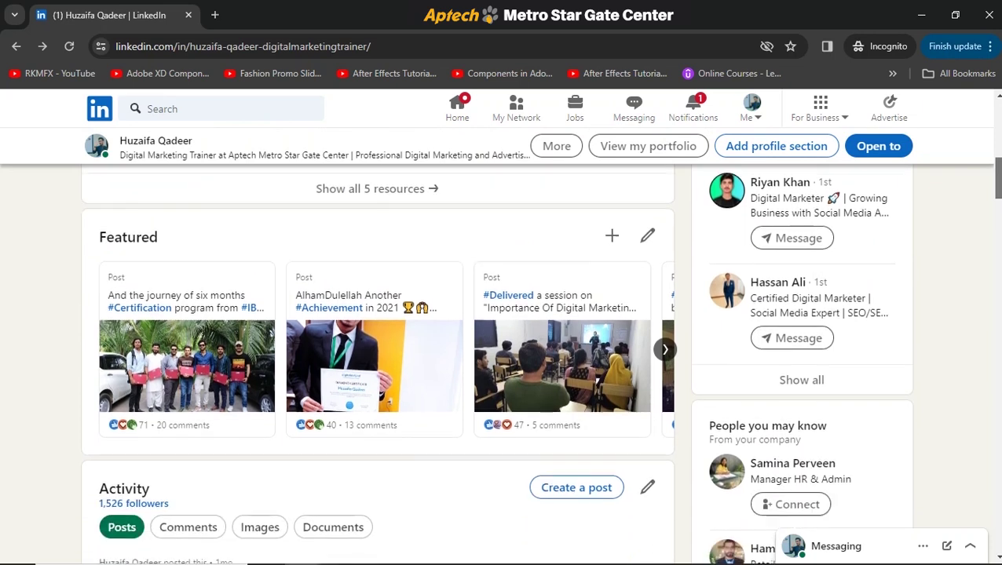
scroll(377, 346, down, 5)
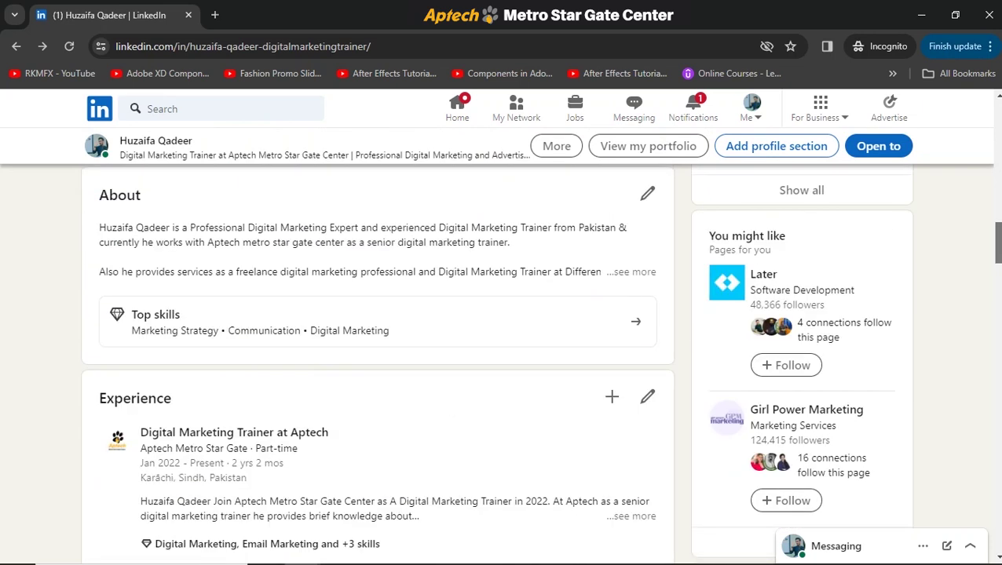
scroll(376, 346, up, 1)
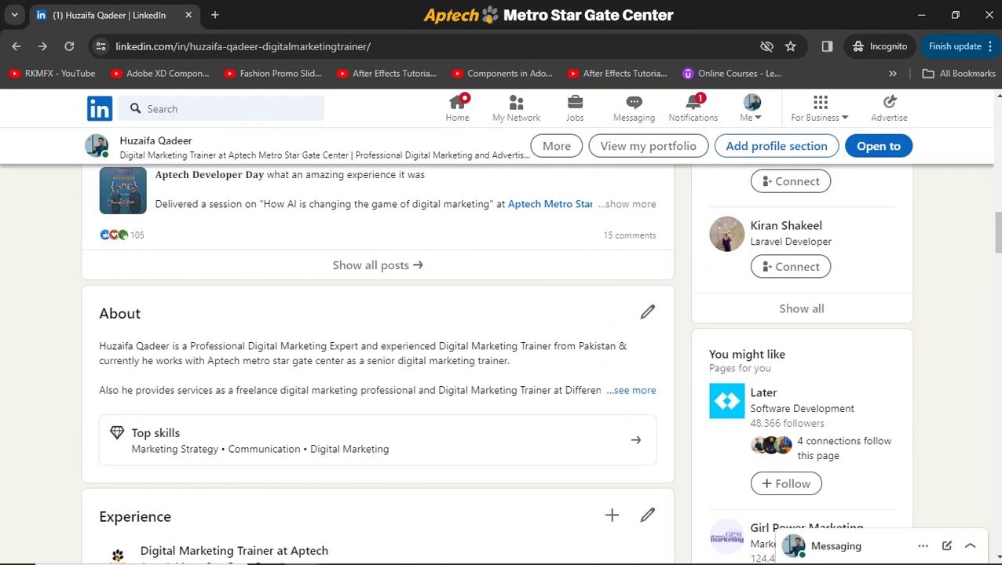
click(635, 390)
scroll(634, 390, down, 1)
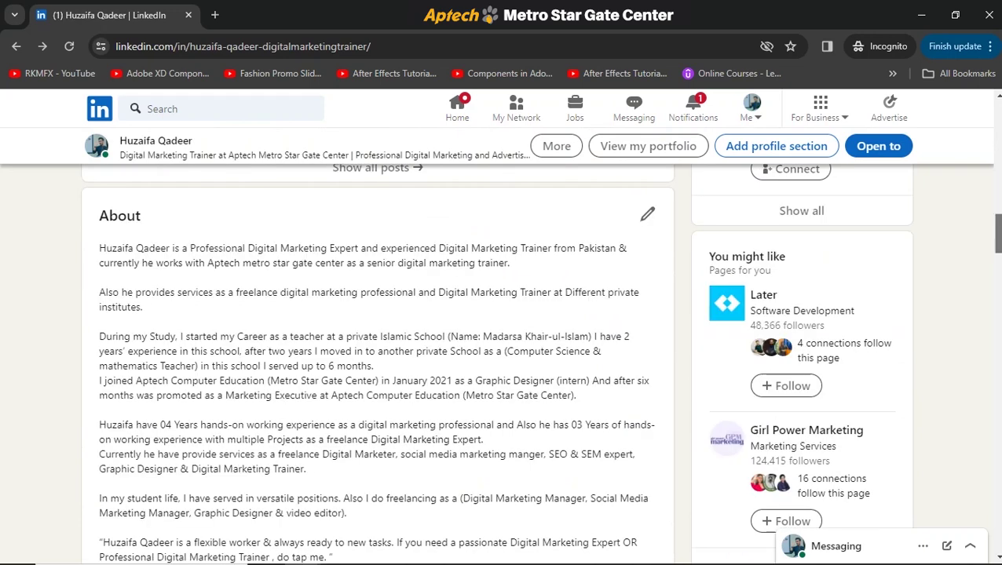
scroll(495, 362, down, 2)
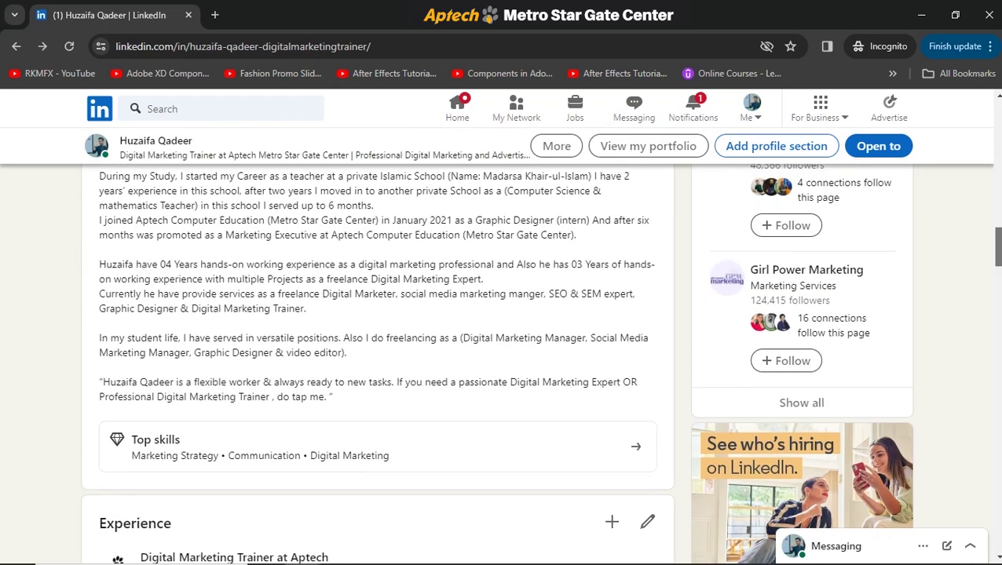
scroll(495, 362, up, 1)
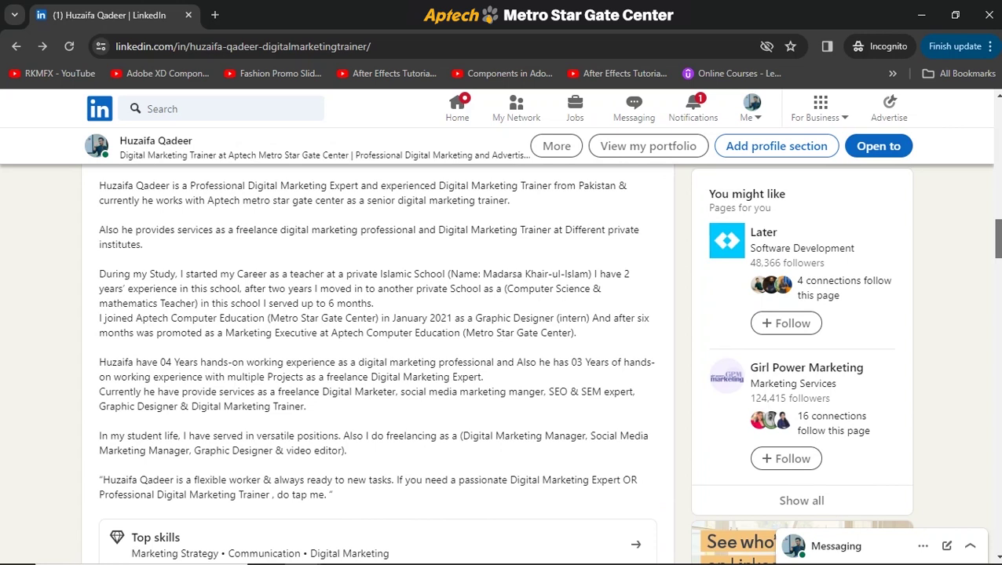
scroll(495, 362, up, 1)
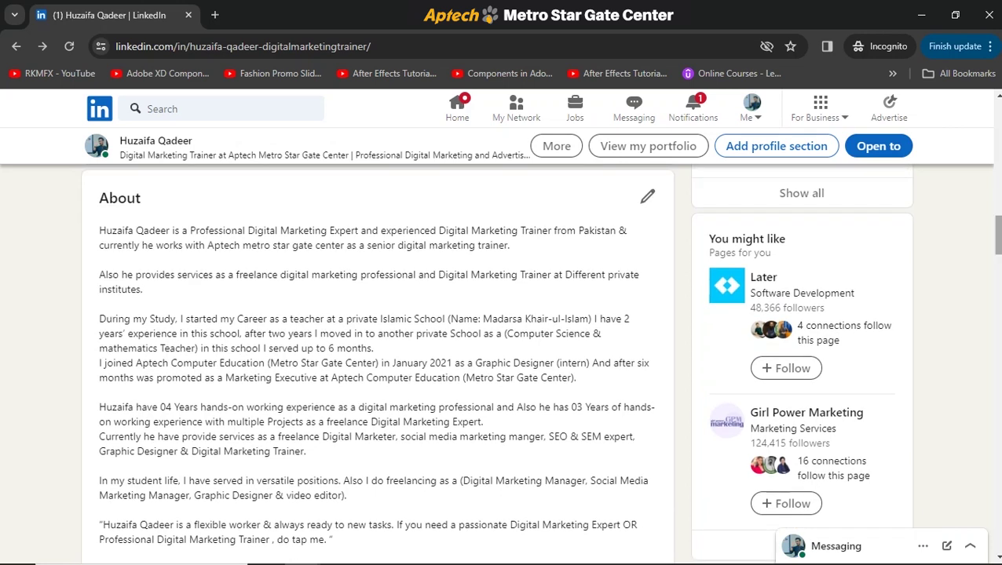
Review the profile's Experience, Education, and Licenses & certifications sections
scroll(540, 363, down, 5)
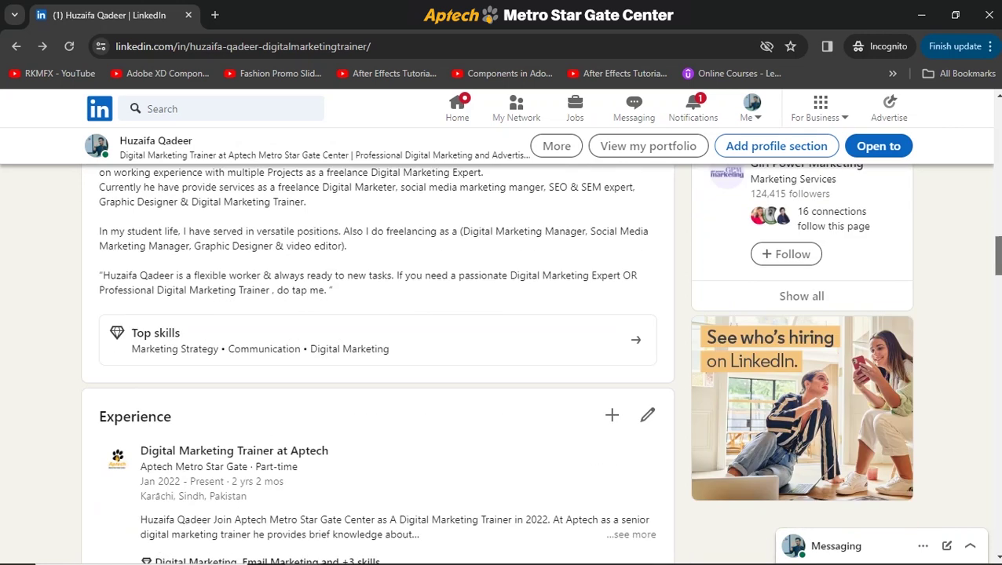
scroll(540, 362, down, 1)
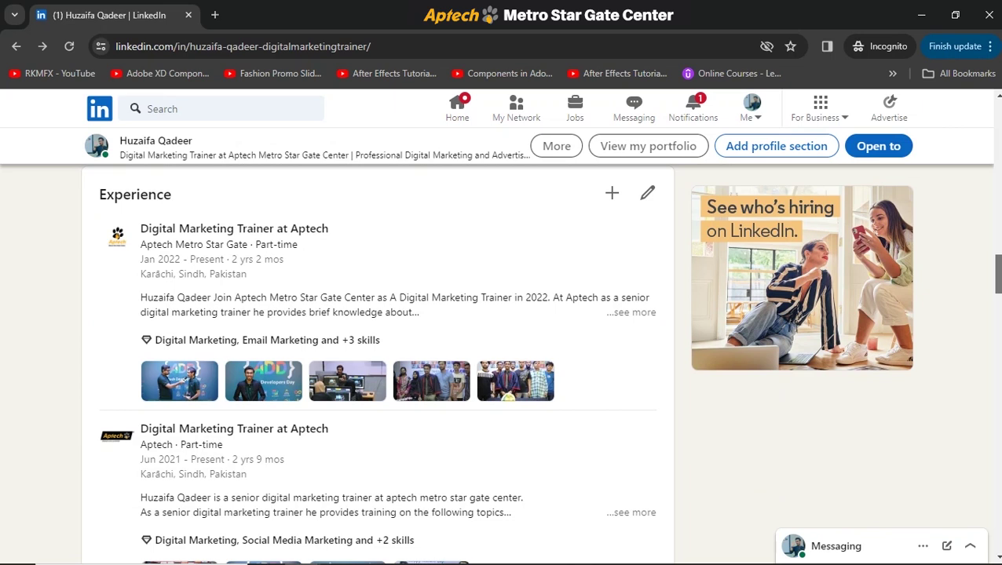
scroll(376, 363, down, 1)
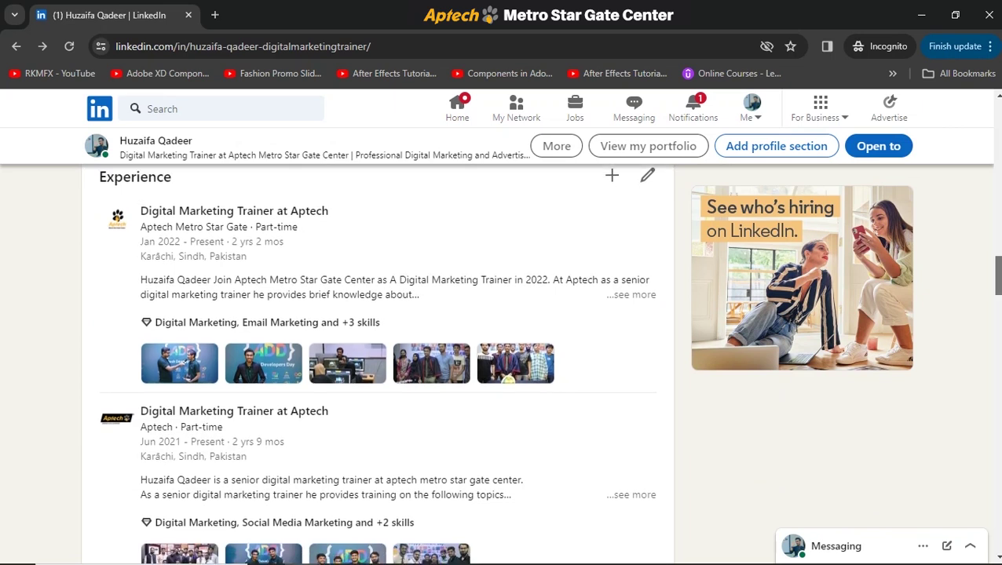
scroll(376, 365, down, 10)
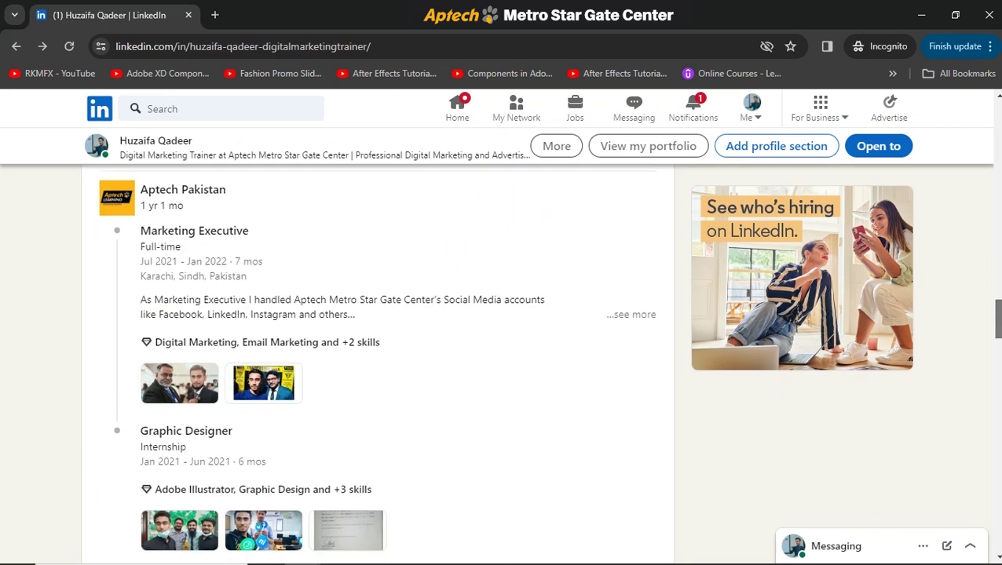
scroll(377, 365, down, 1)
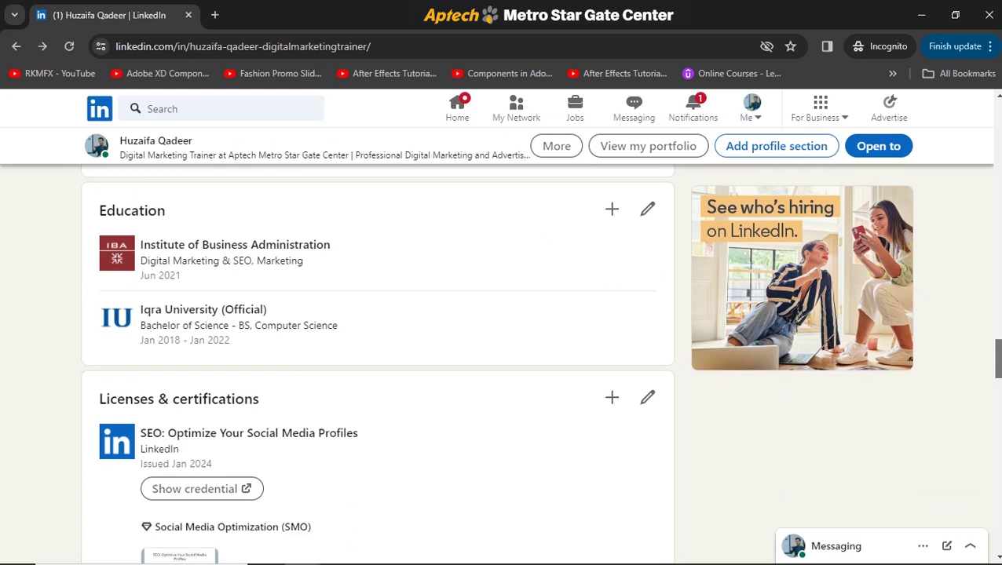
scroll(377, 365, down, 4)
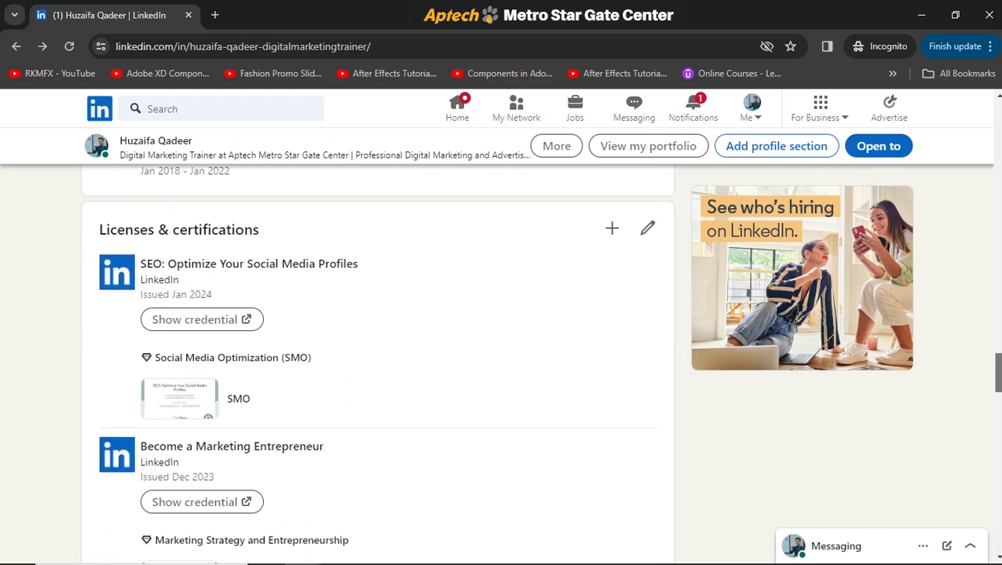
Go to the profile's Skills section and open the form for adding a skill
scroll(377, 365, down, 10)
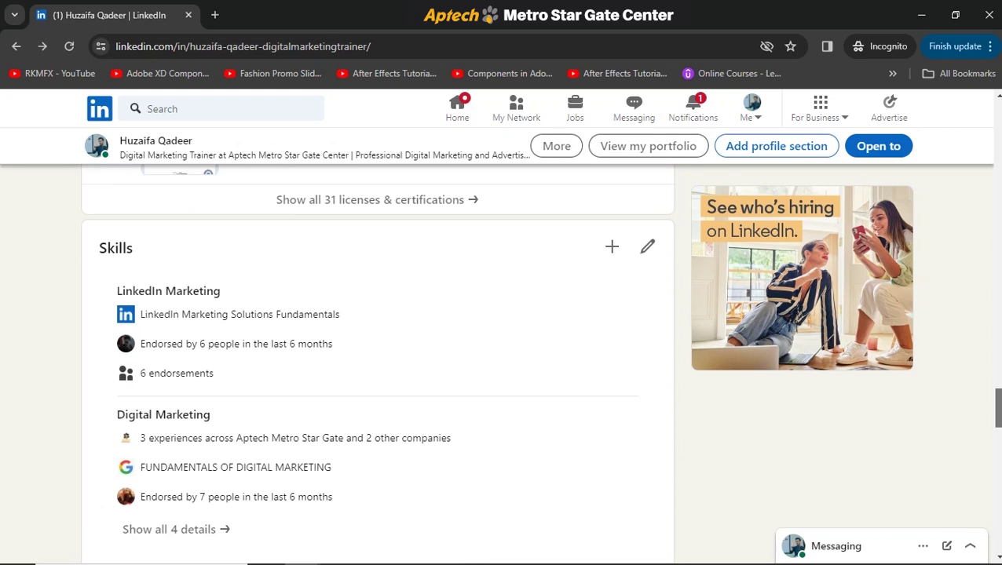
scroll(377, 349, down, 1)
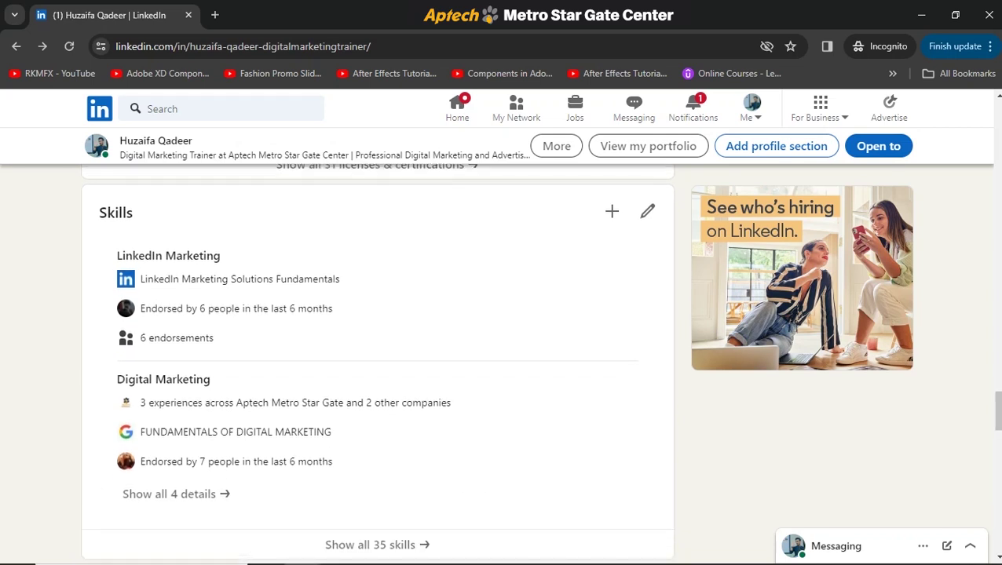
click(612, 212)
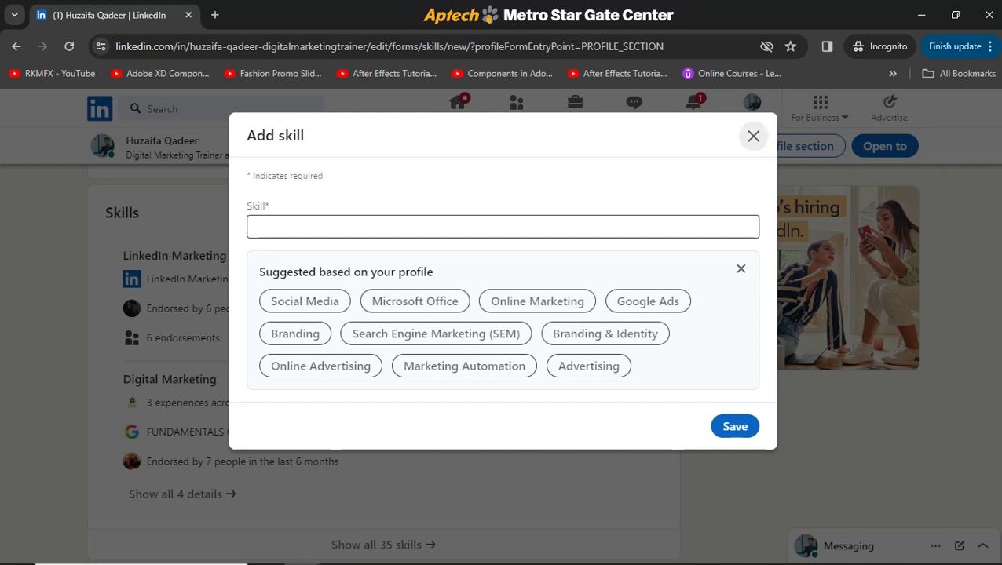
Close the Add skill form without saving and review the profile's Recommendations, Honors & awards, and Interests sections
click(753, 135)
scroll(377, 361, down, 10)
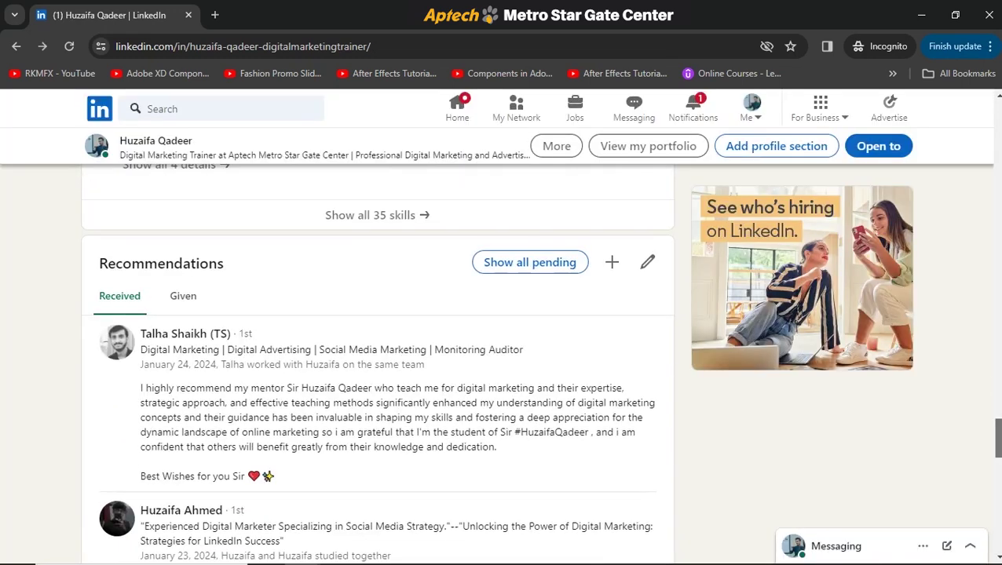
scroll(377, 361, down, 6)
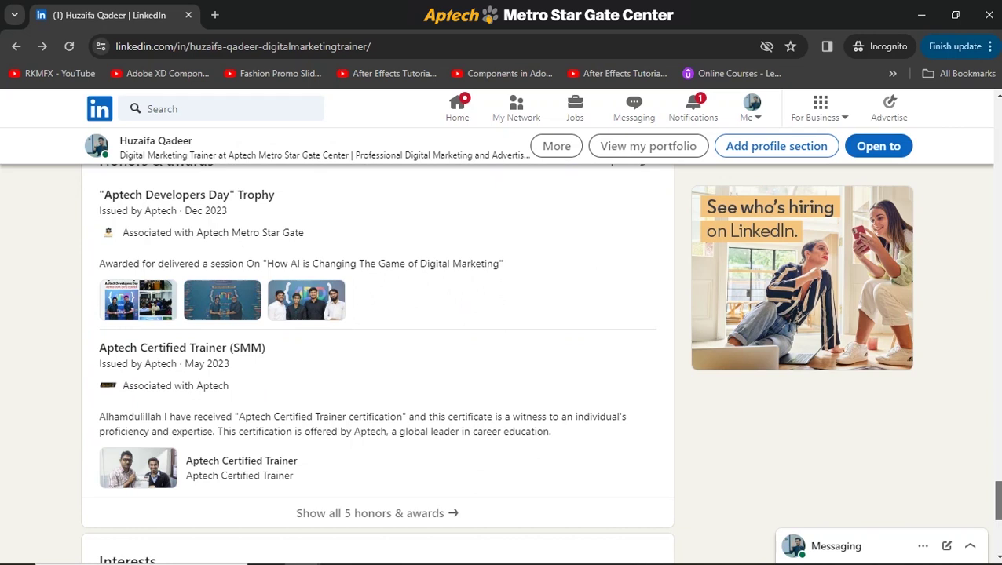
scroll(377, 361, up, 2)
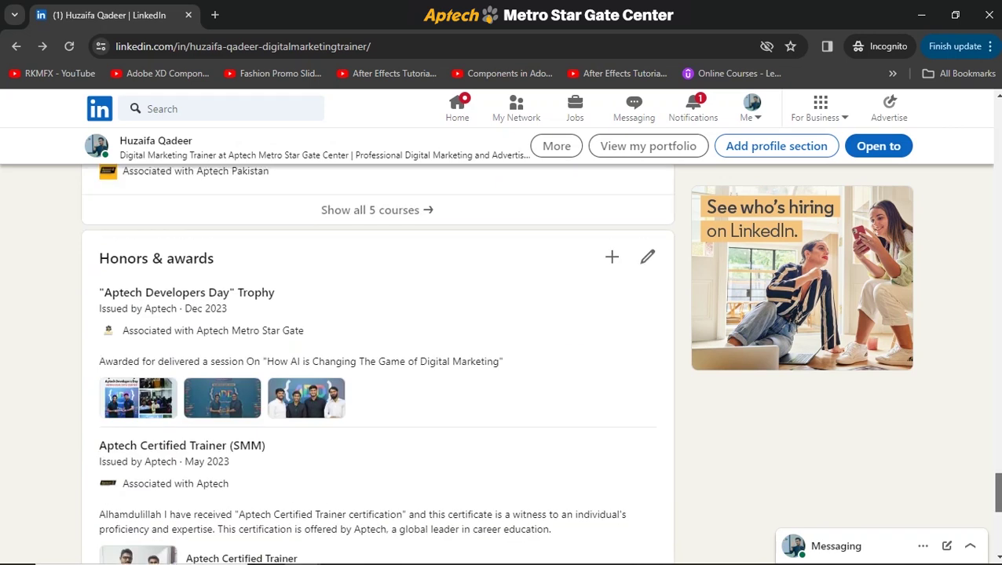
scroll(377, 361, down, 5)
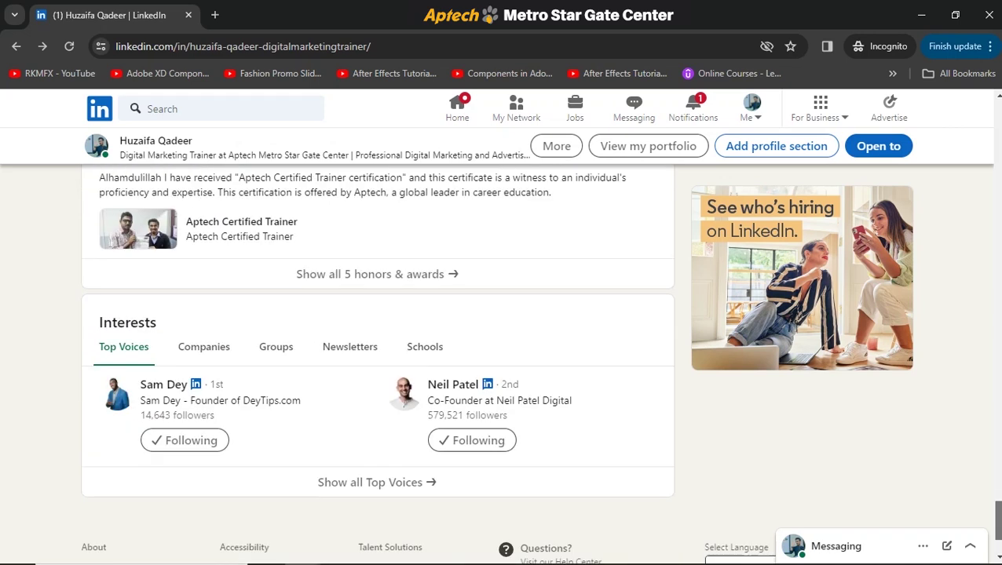
Return to the profile's introduction card and clear the highlight from the headline text
scroll(377, 361, up, 9)
scroll(376, 361, up, 15)
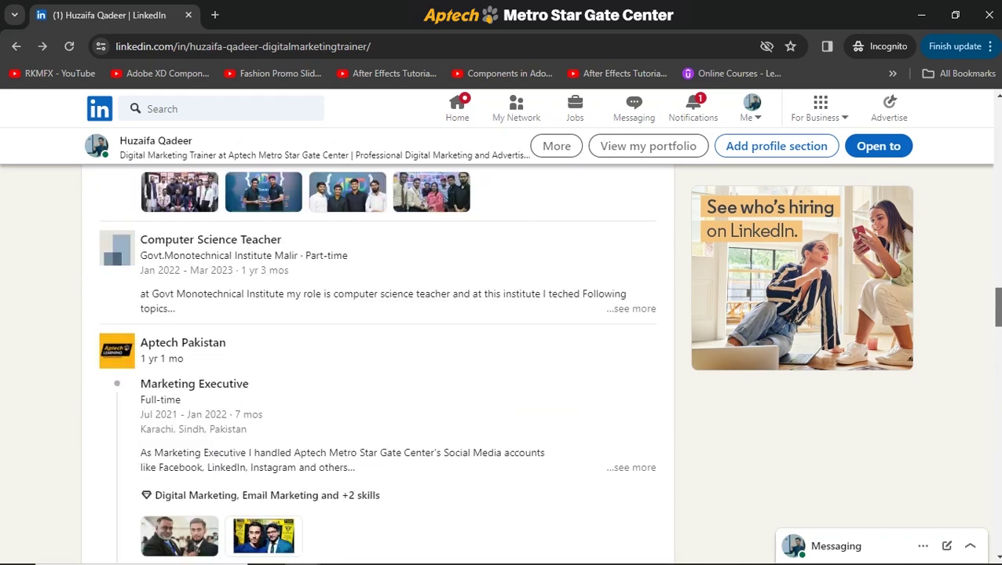
scroll(377, 361, up, 7)
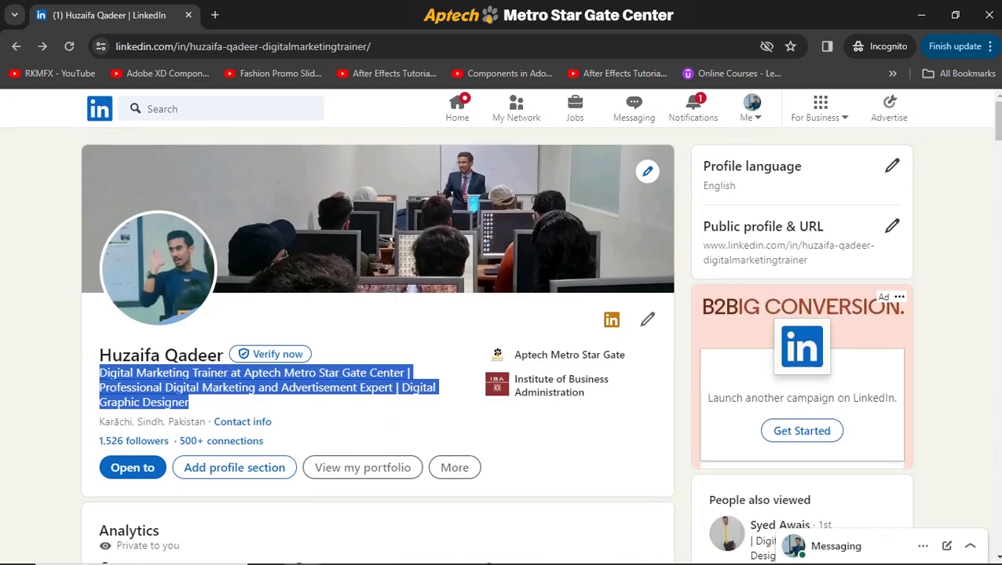
click(390, 420)
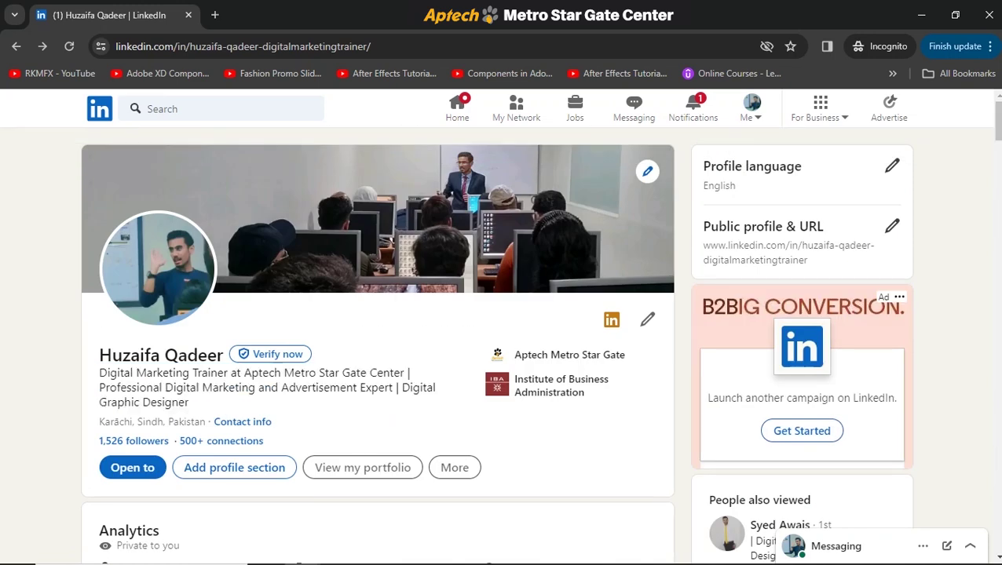